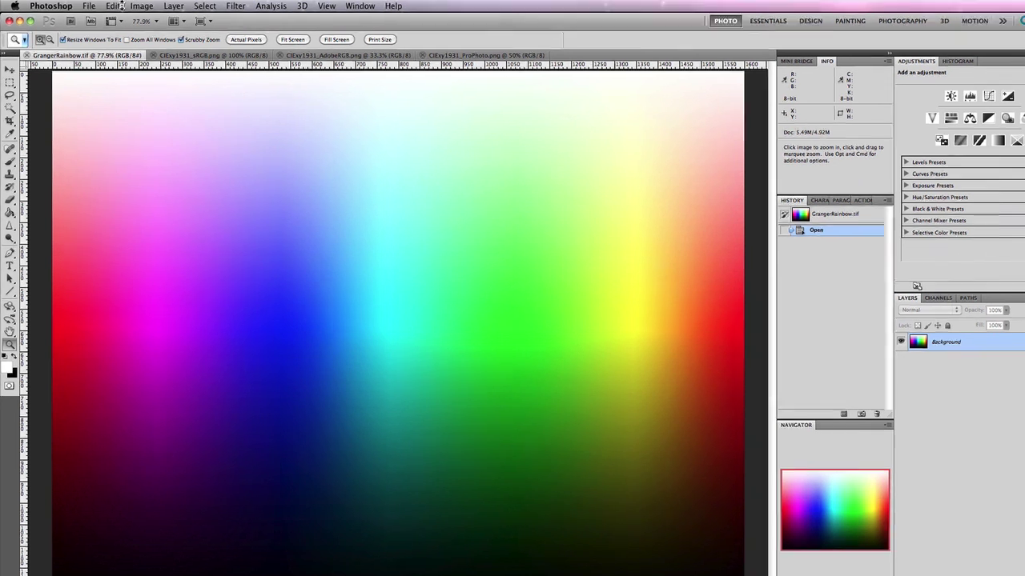
# - Preview assigning the working sRGB IEC61966-2.1 profile, no color management and ProPhoto RGB to the rainbow image, finishing on ProPhoto RGB
pyautogui.click(110, 7)
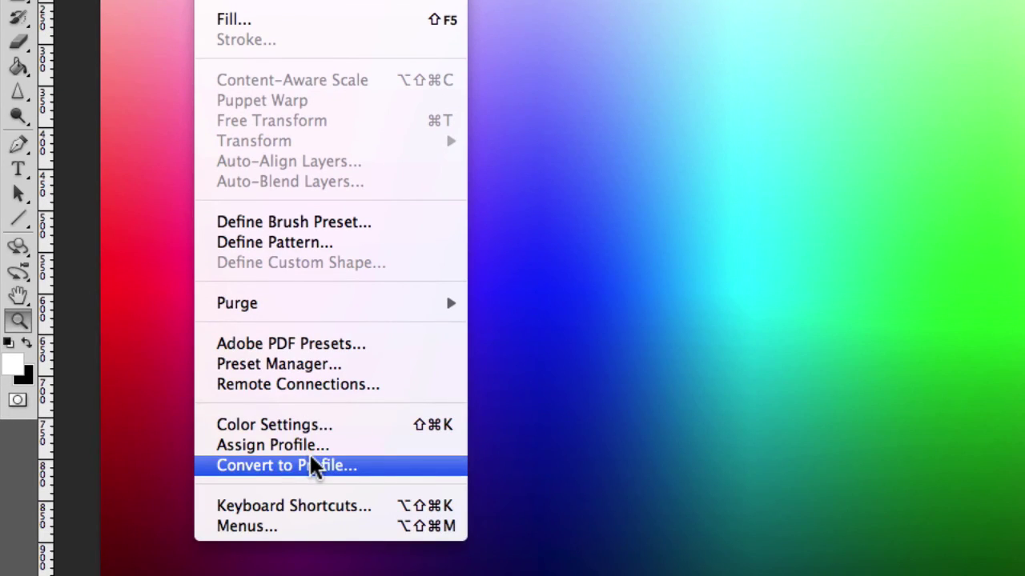
pyautogui.click(377, 449)
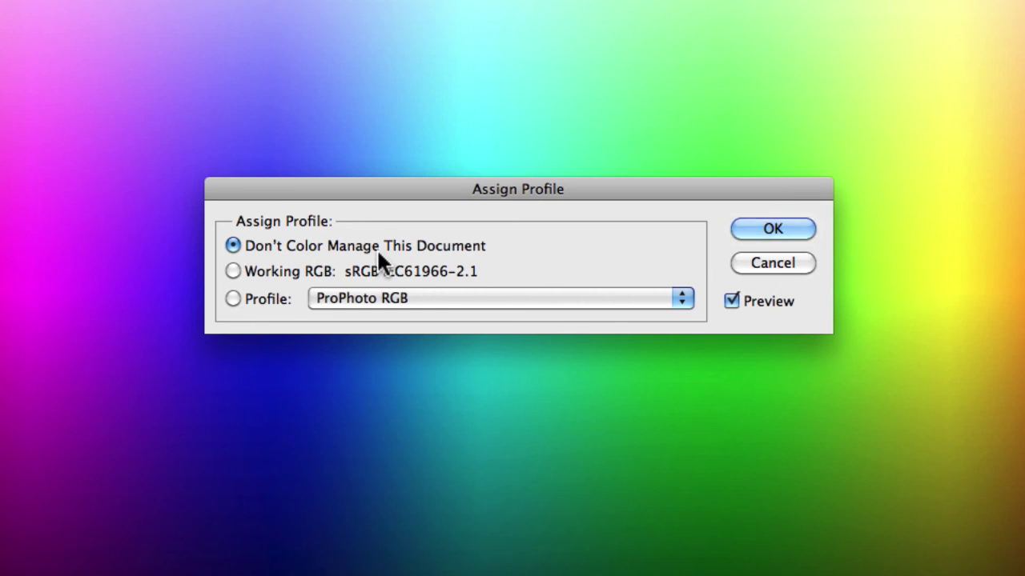
pyautogui.click(229, 269)
pyautogui.click(233, 299)
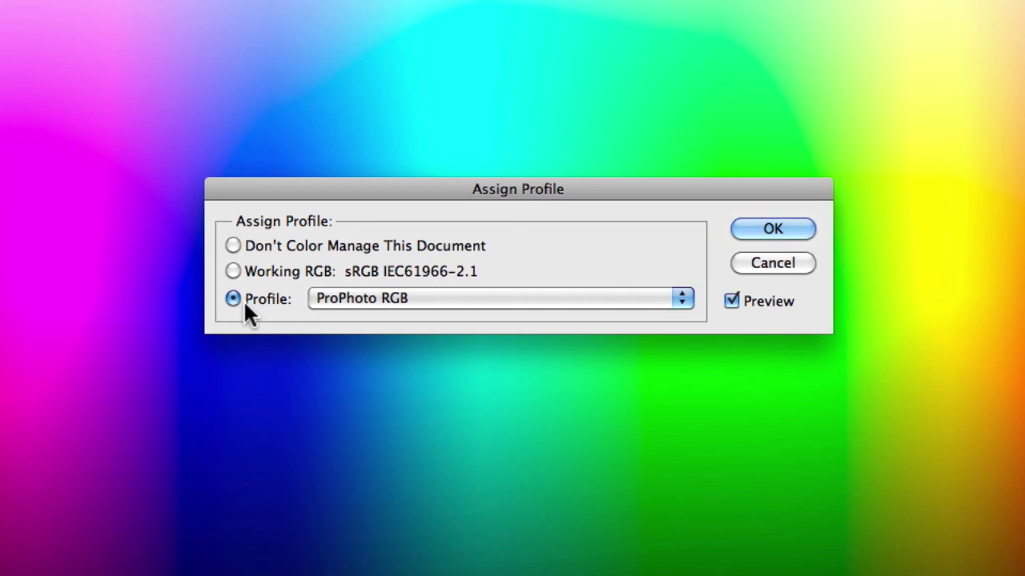
pyautogui.click(234, 244)
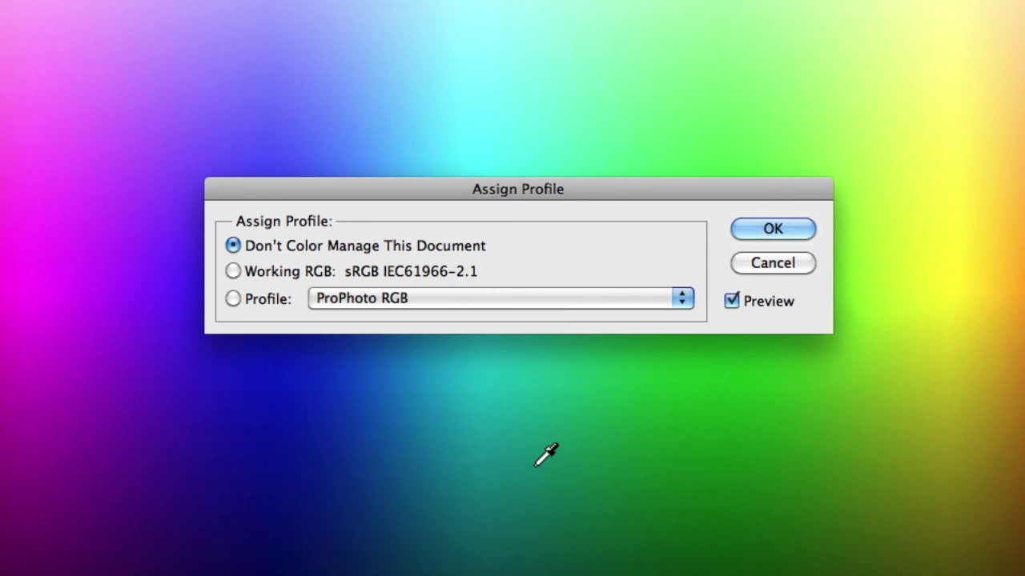
pyautogui.click(233, 297)
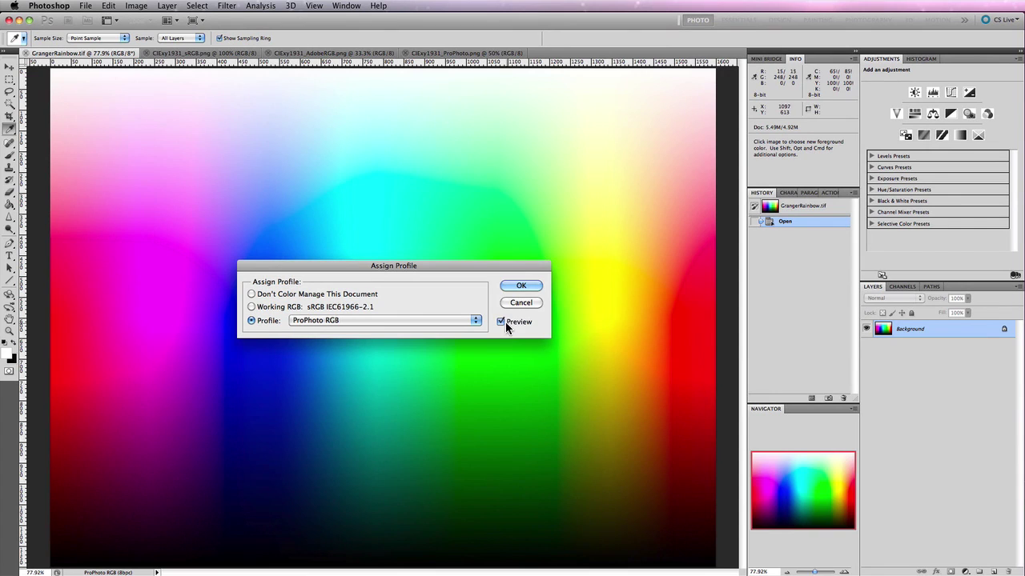
# - Toggle the preview off and on to compare the image with and without the ProPhoto RGB profile
pyautogui.click(731, 301)
pyautogui.click(502, 321)
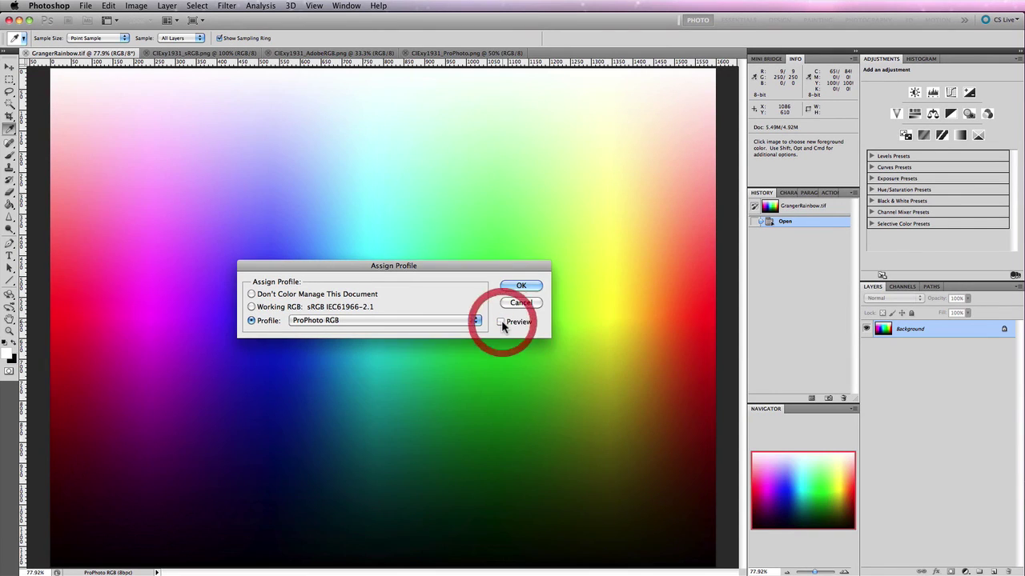
pyautogui.click(502, 321)
pyautogui.click(502, 322)
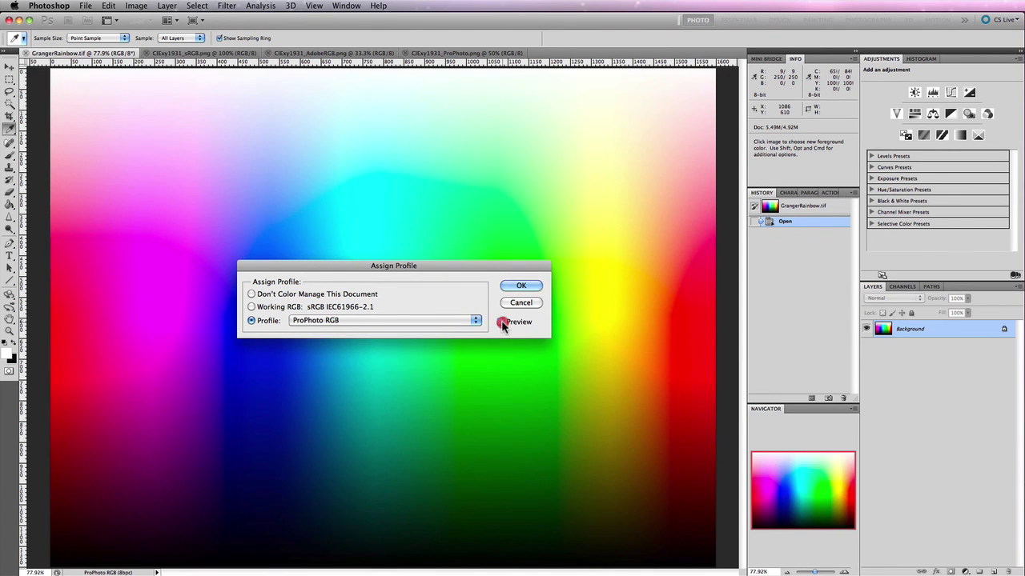
pyautogui.click(502, 321)
# - Compare sRGB IEC61966-2.1 and Adobe RGB (1998) as the assigned profile, then return to ProPhoto RGB
pyautogui.click(469, 319)
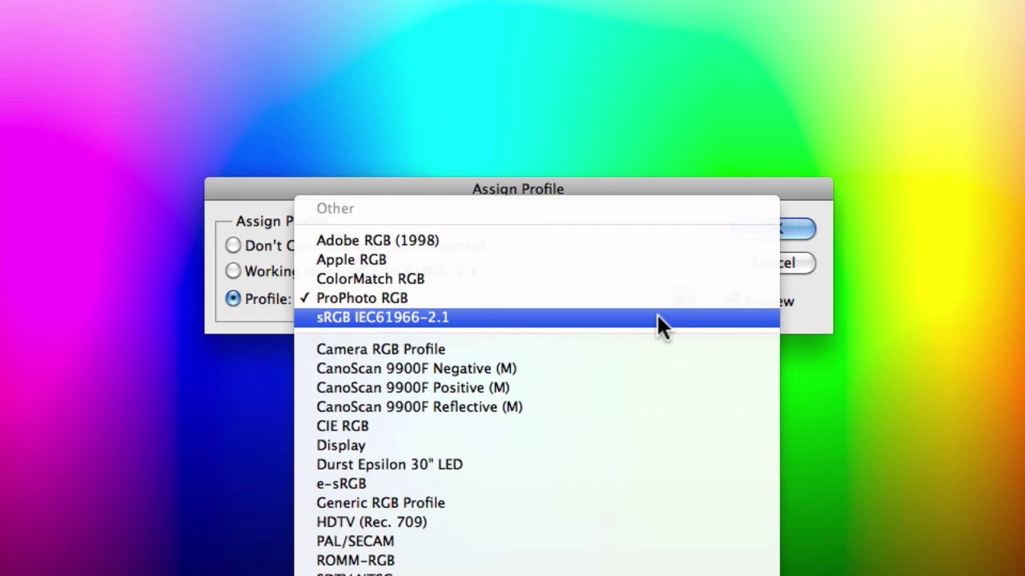
pyautogui.click(656, 317)
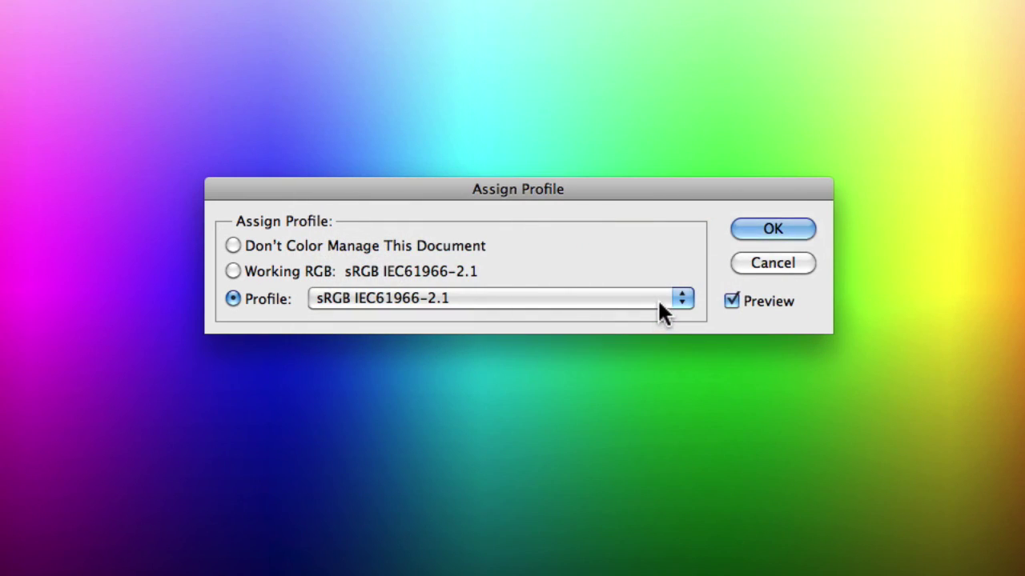
pyautogui.click(661, 304)
pyautogui.click(652, 297)
pyautogui.click(652, 295)
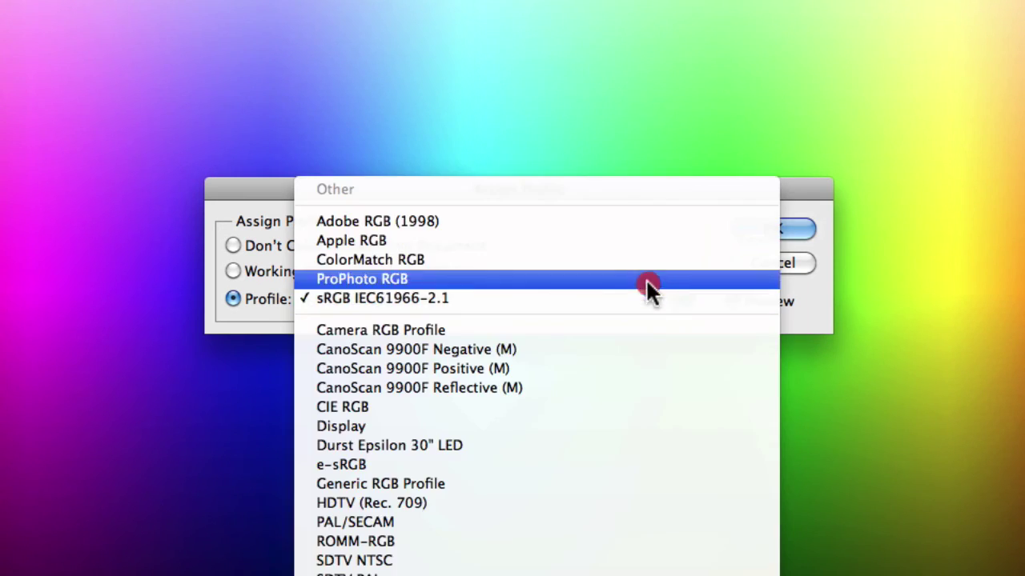
pyautogui.click(643, 221)
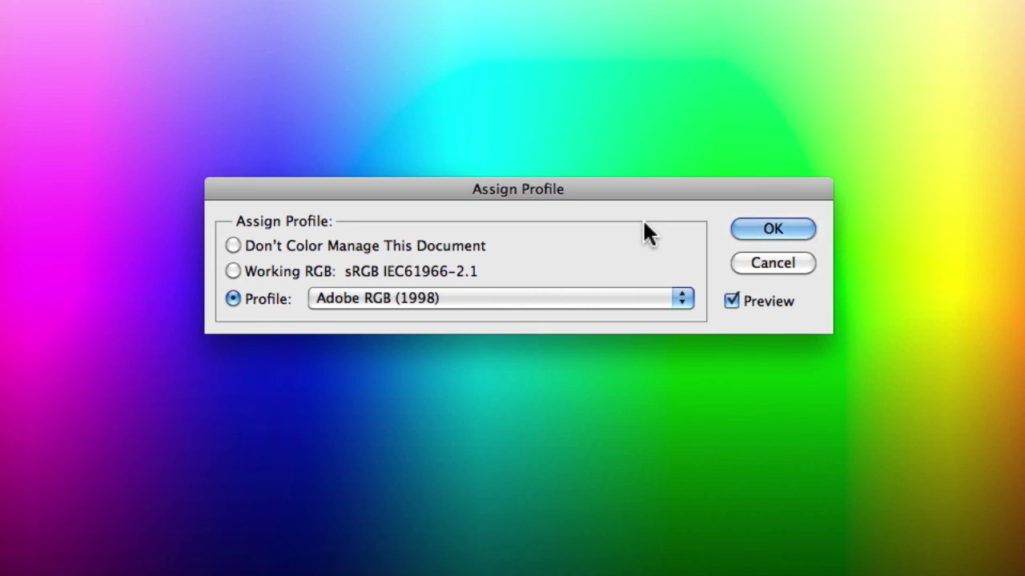
pyautogui.click(648, 297)
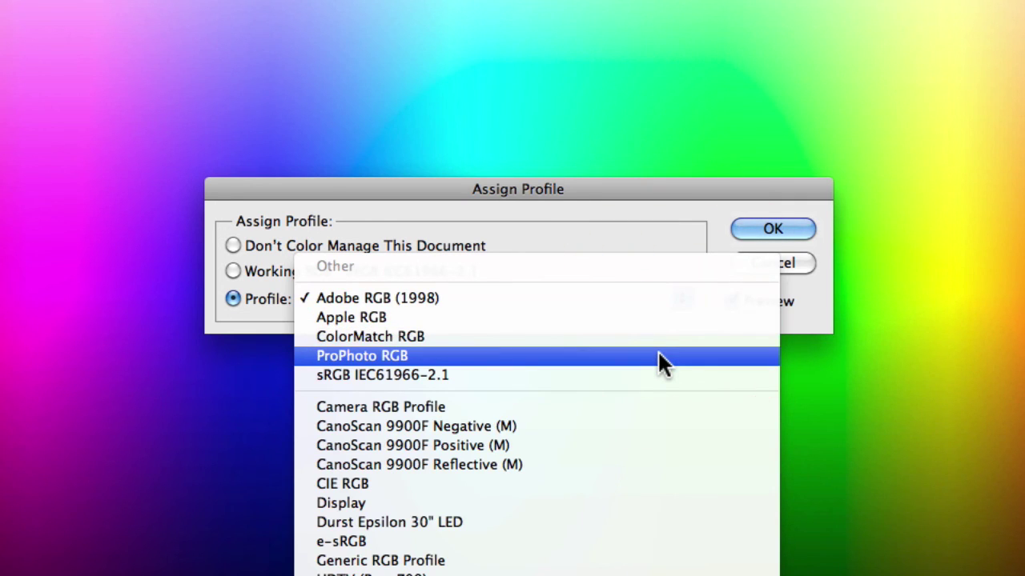
pyautogui.click(659, 355)
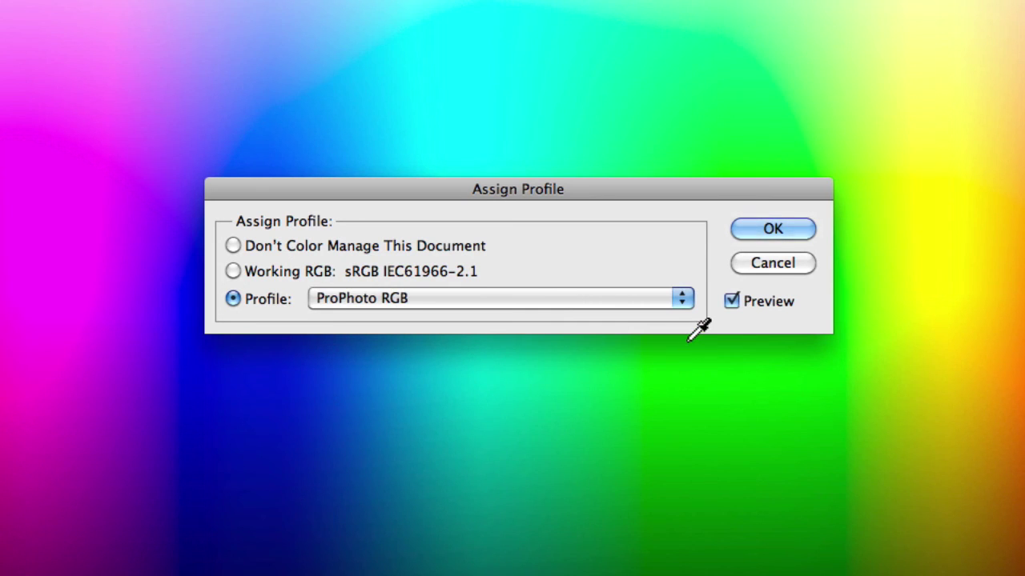
# - Switch the preview repeatedly to examine how the reselected ProPhoto RGB profile changes the original colors
pyautogui.click(731, 301)
pyautogui.click(731, 301)
pyautogui.click(732, 303)
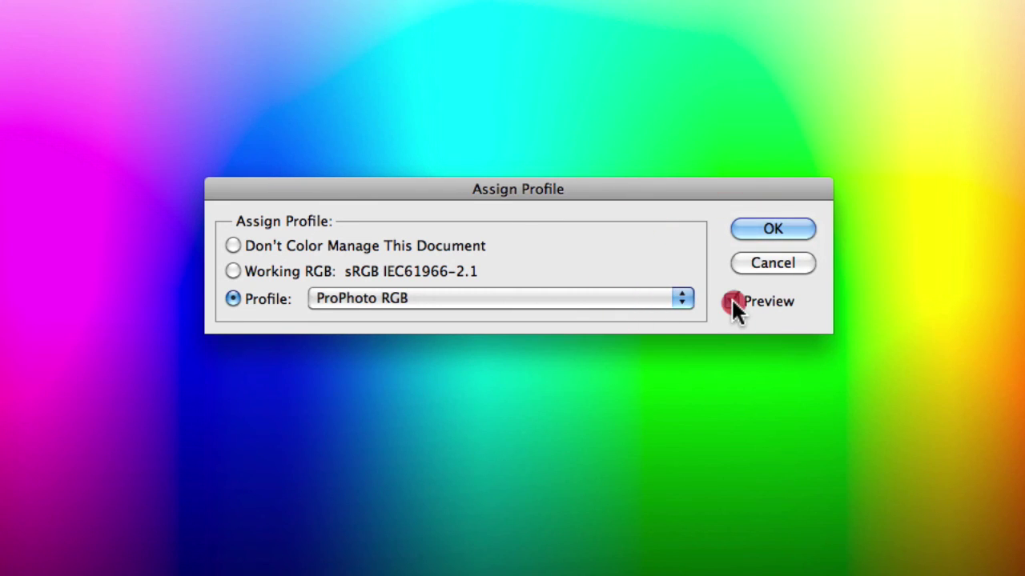
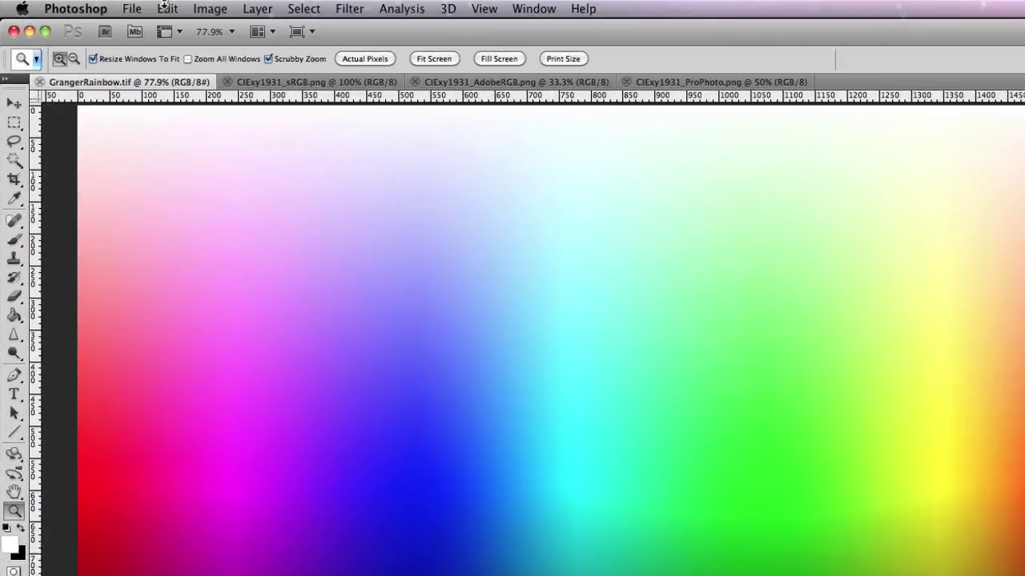
# - Examine the available rendering intents for converting the image to another profile, leaving without converting it
pyautogui.click(108, 6)
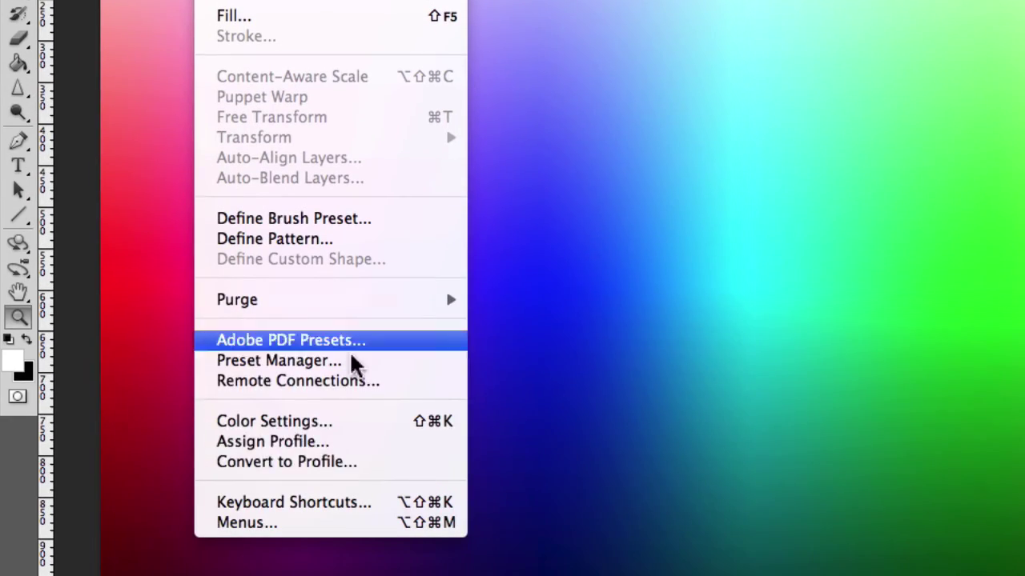
pyautogui.click(382, 464)
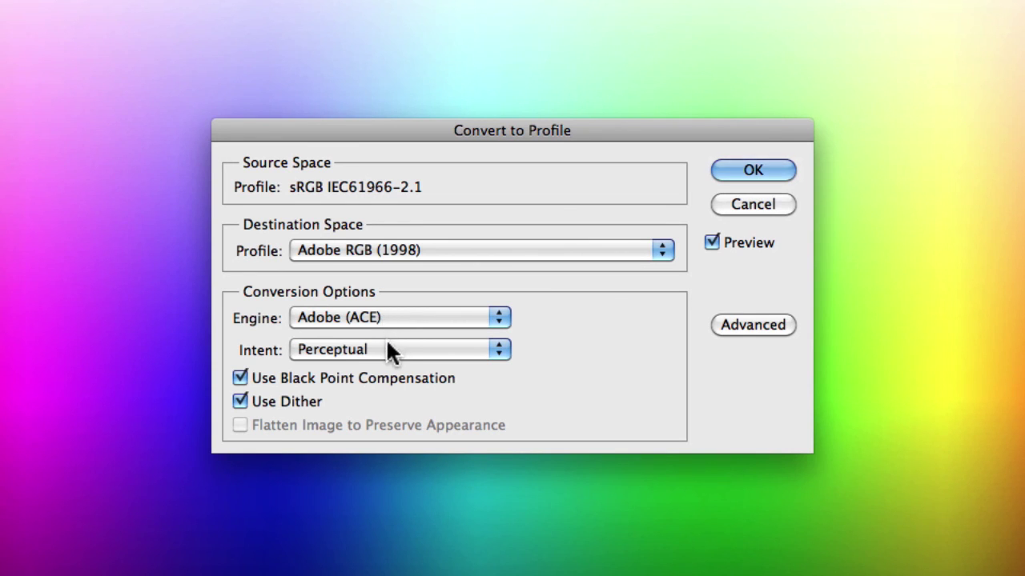
pyautogui.click(501, 349)
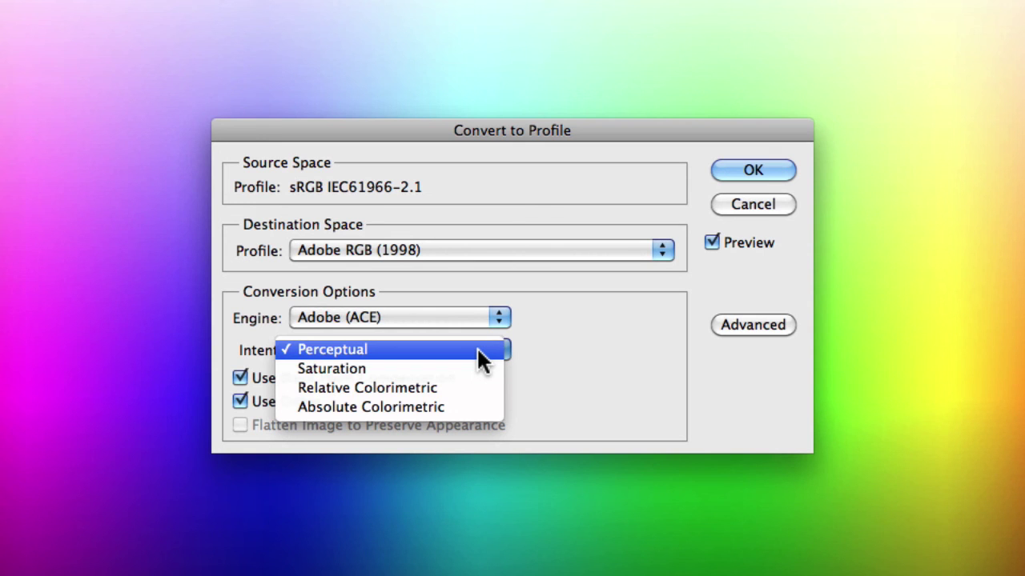
pyautogui.click(751, 199)
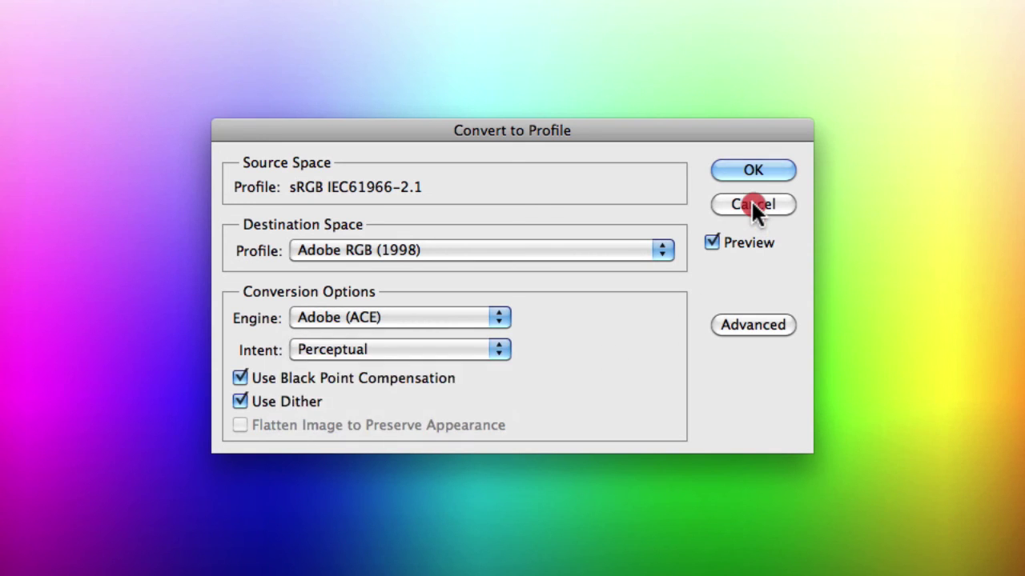
pyautogui.click(751, 199)
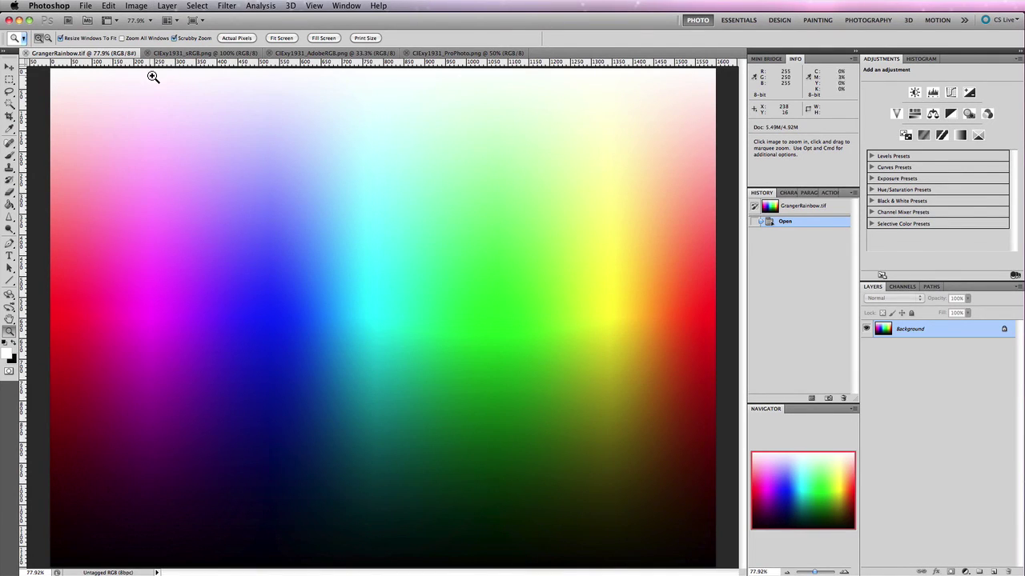
# - Add a solid color fill layer in white (ffffff) above the rainbow background
pyautogui.click(135, 6)
pyautogui.moveTo(171, 5)
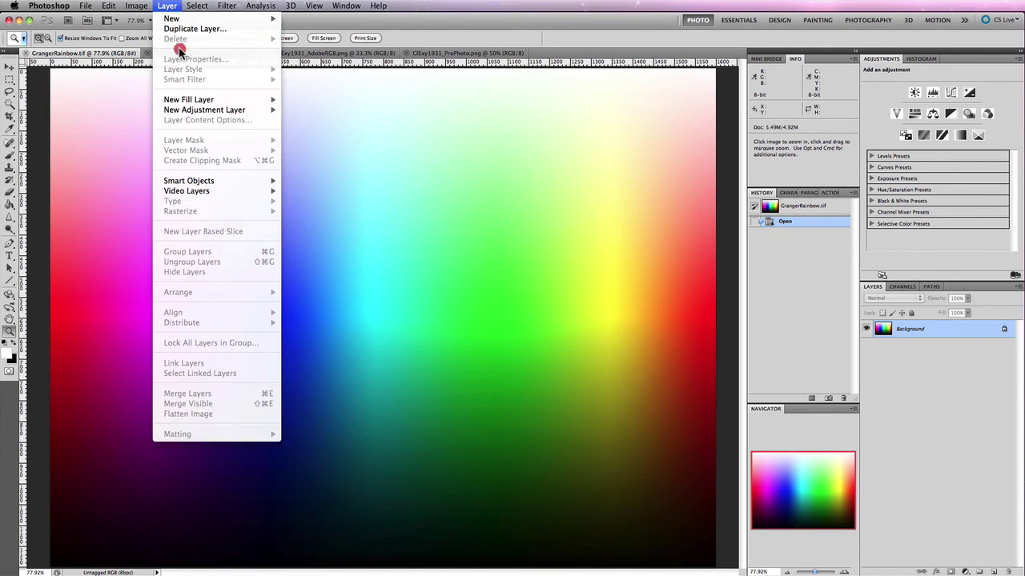
pyautogui.moveTo(196, 100)
pyautogui.click(331, 103)
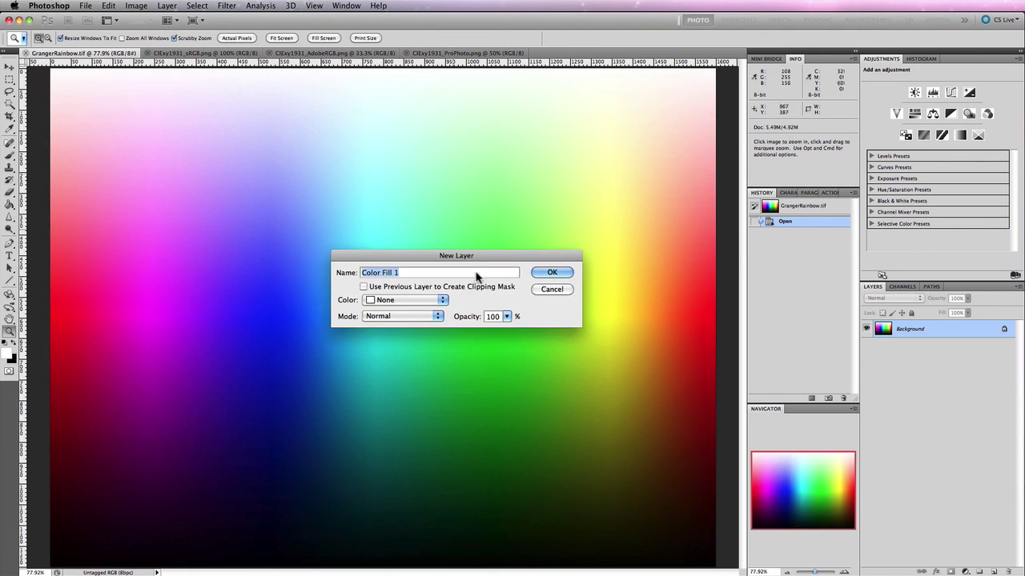
pyautogui.click(552, 269)
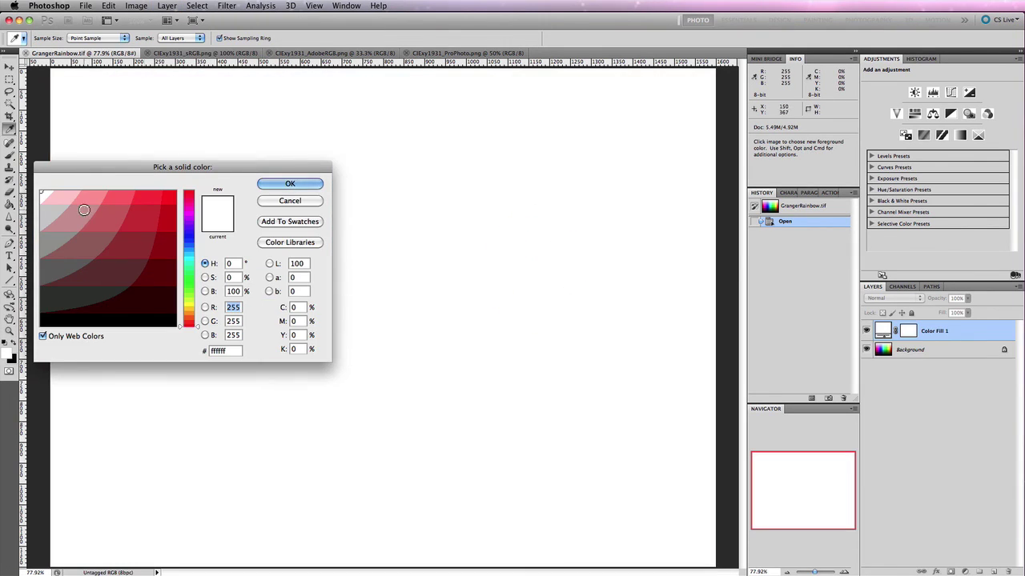
pyautogui.click(301, 183)
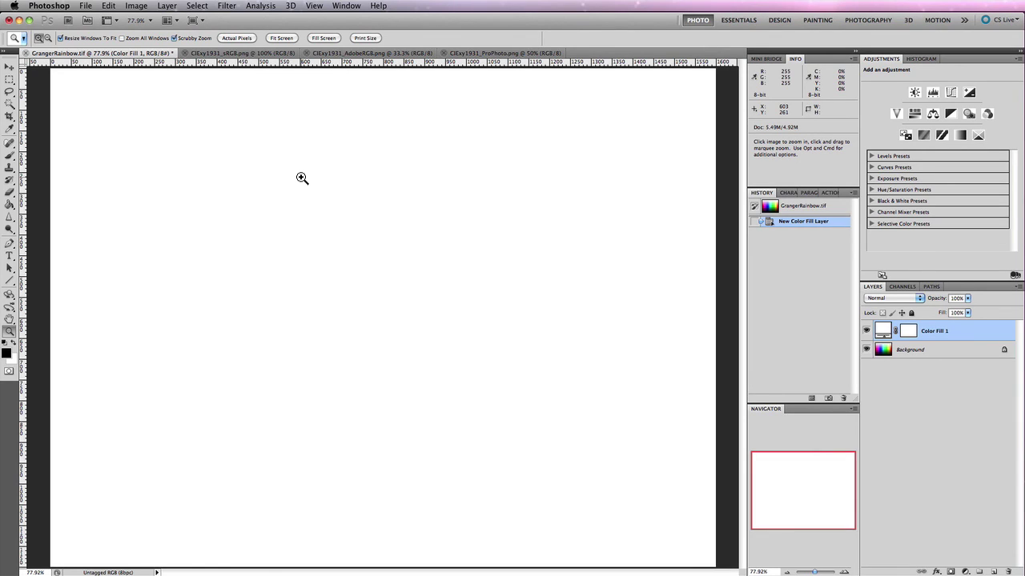
# - On a new layer, paint a black triangle outline about 900 px wide with the Brush tool and another about 450 px wide inside it
pyautogui.click(992, 572)
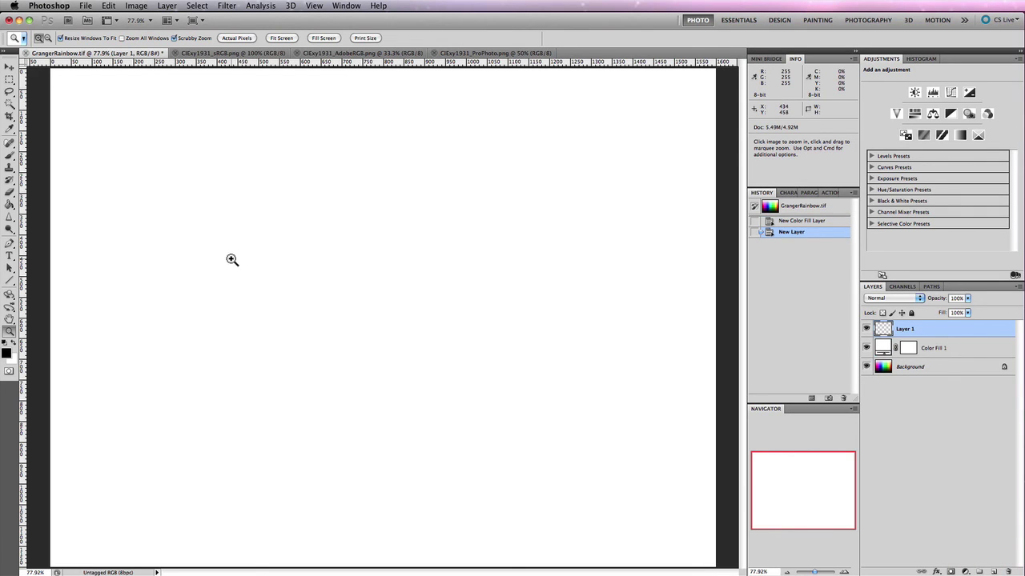
pyautogui.click(11, 156)
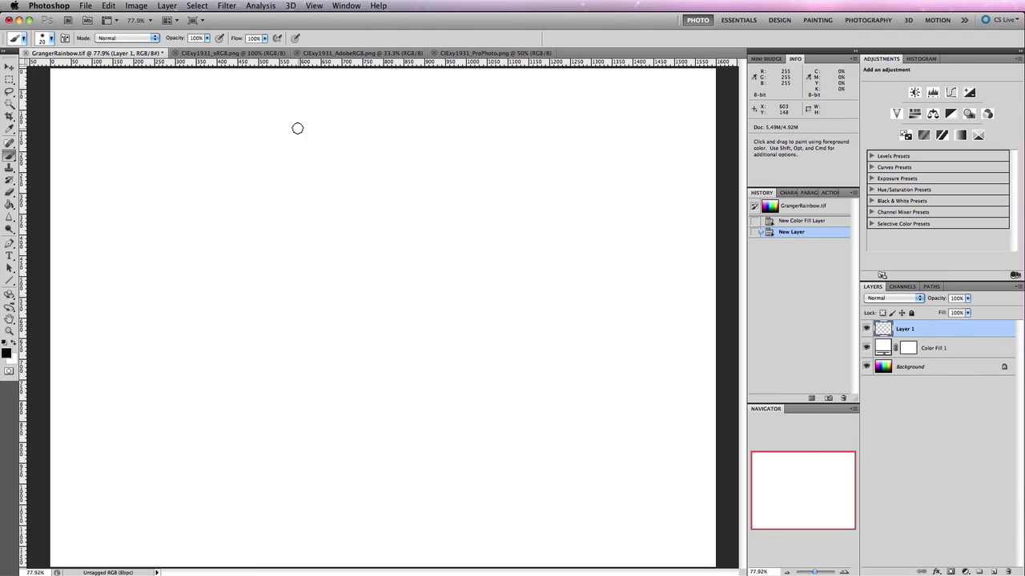
pyautogui.moveTo(296, 127)
pyautogui.mouseDown()
pyautogui.moveTo(215, 494)
pyautogui.moveTo(597, 504)
pyautogui.moveTo(490, 401)
pyautogui.moveTo(370, 256)
pyautogui.moveTo(297, 131)
pyautogui.mouseUp()
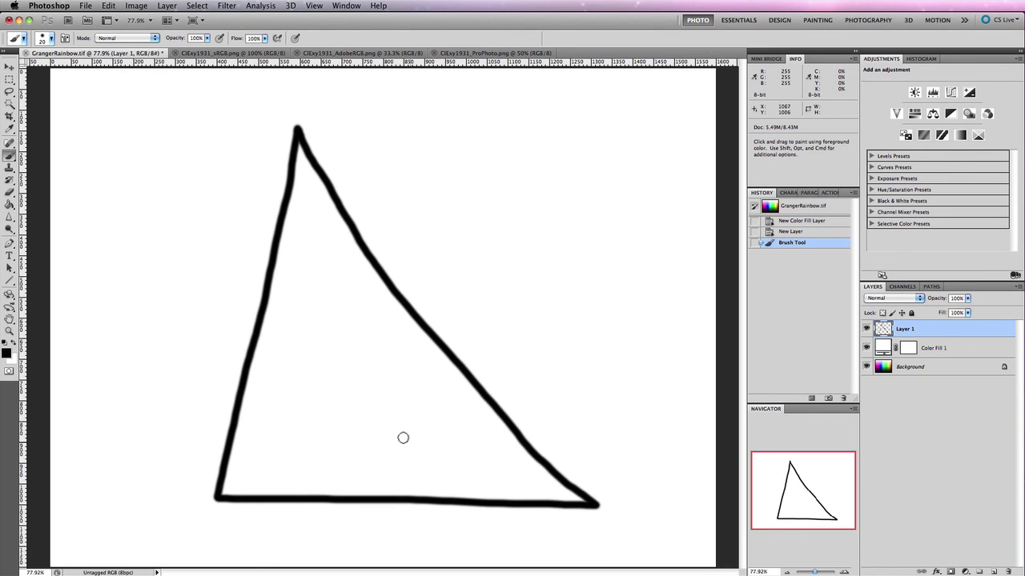
pyautogui.moveTo(321, 276)
pyautogui.mouseDown()
pyautogui.moveTo(282, 450)
pyautogui.moveTo(468, 455)
pyautogui.moveTo(319, 272)
pyautogui.mouseUp()
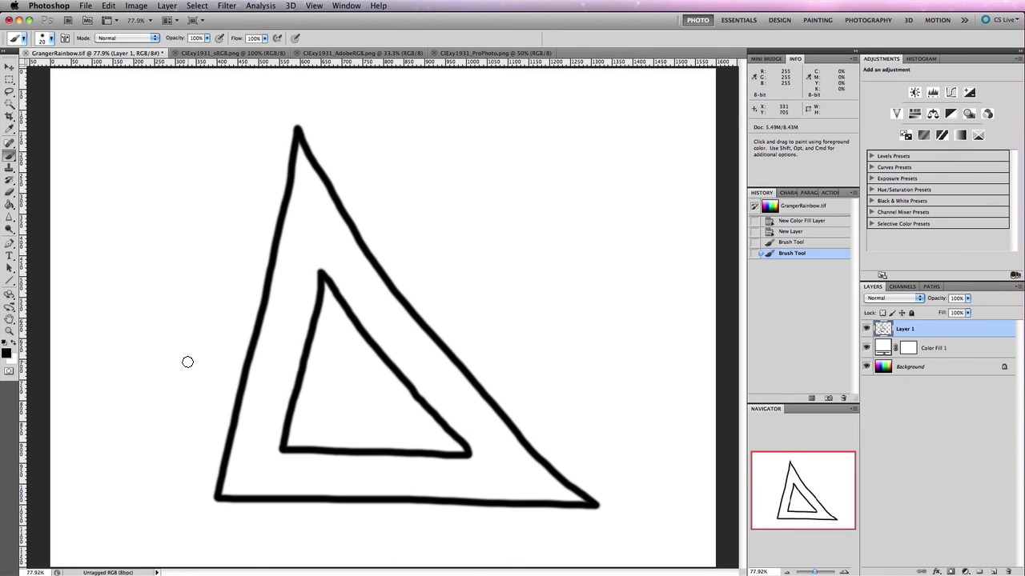
# - Set the foreground color to green 009900
pyautogui.click(7, 353)
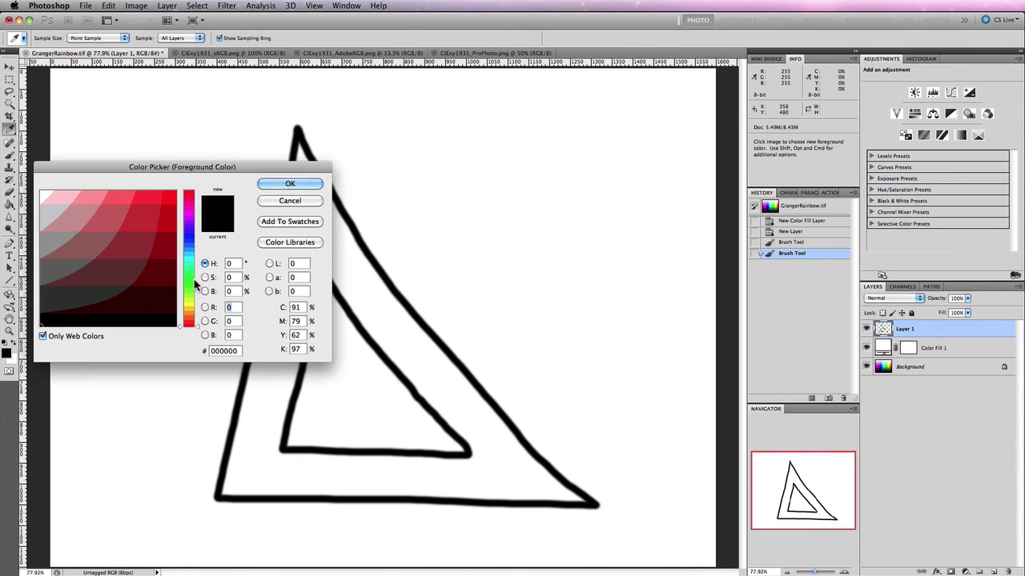
pyautogui.click(195, 284)
pyautogui.click(178, 241)
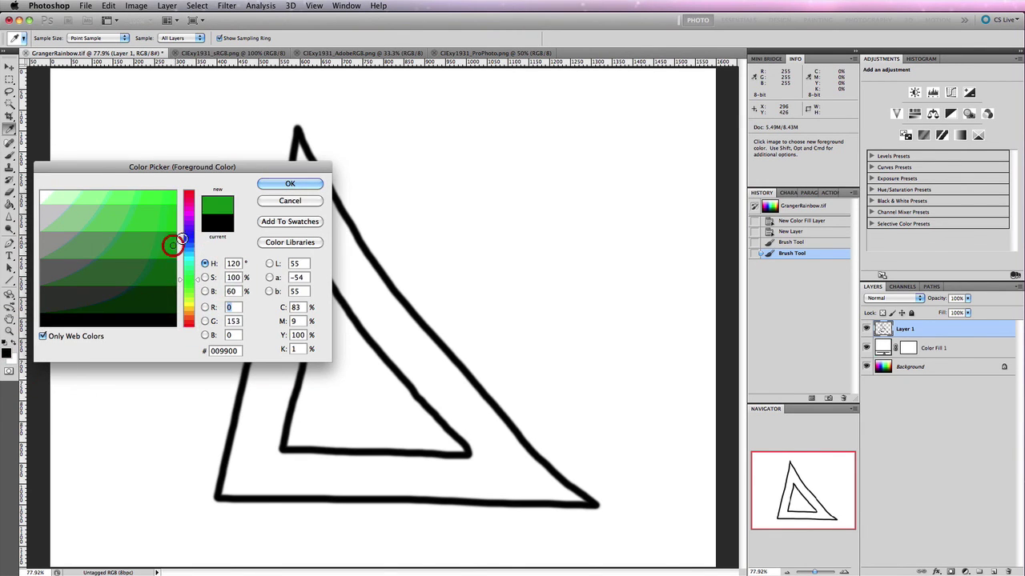
pyautogui.click(301, 183)
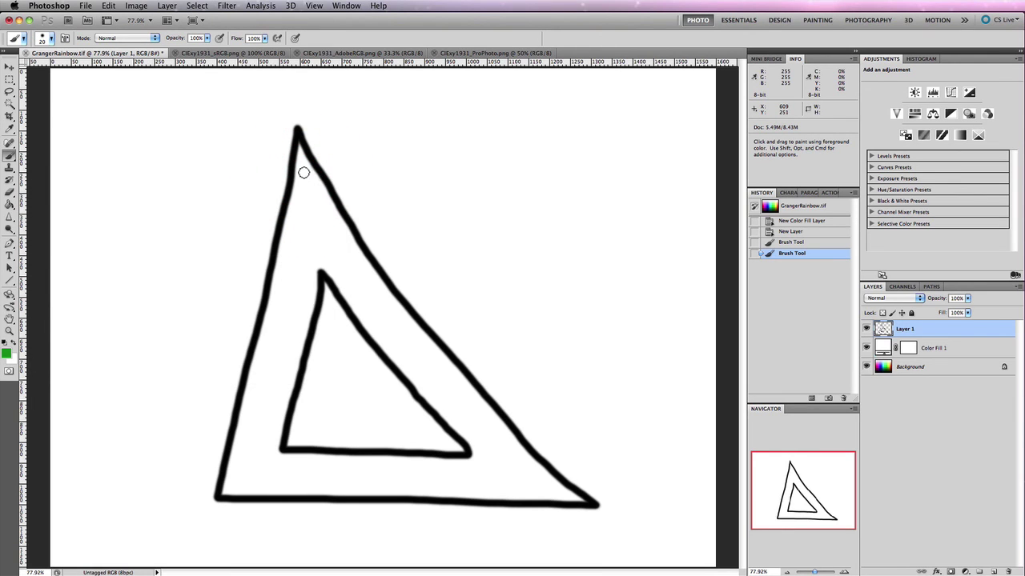
# - Paint six green dots in a line from the outer triangle's upper corner down to the inner triangle's upper corner
pyautogui.click(301, 168)
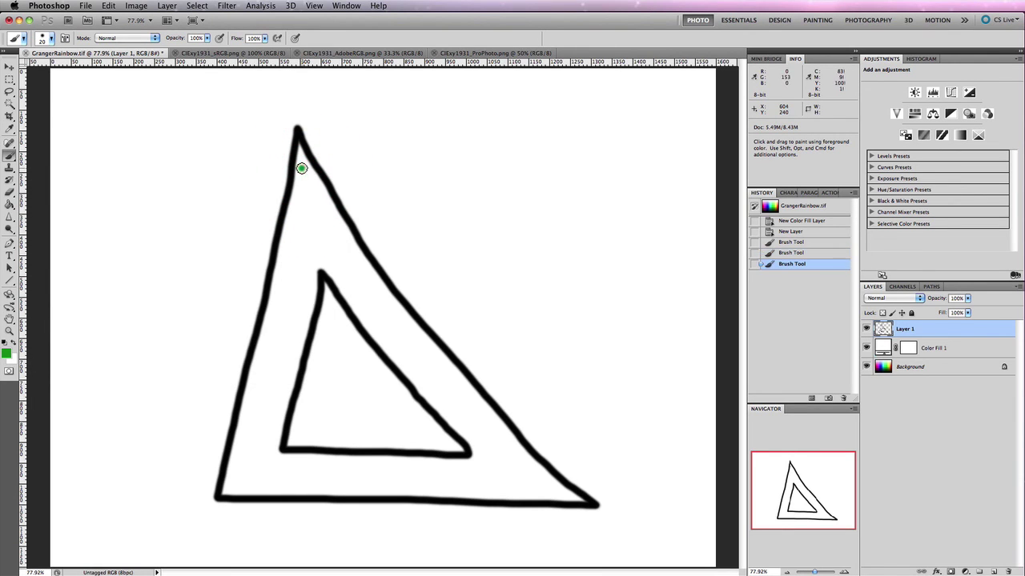
pyautogui.click(303, 185)
pyautogui.click(306, 202)
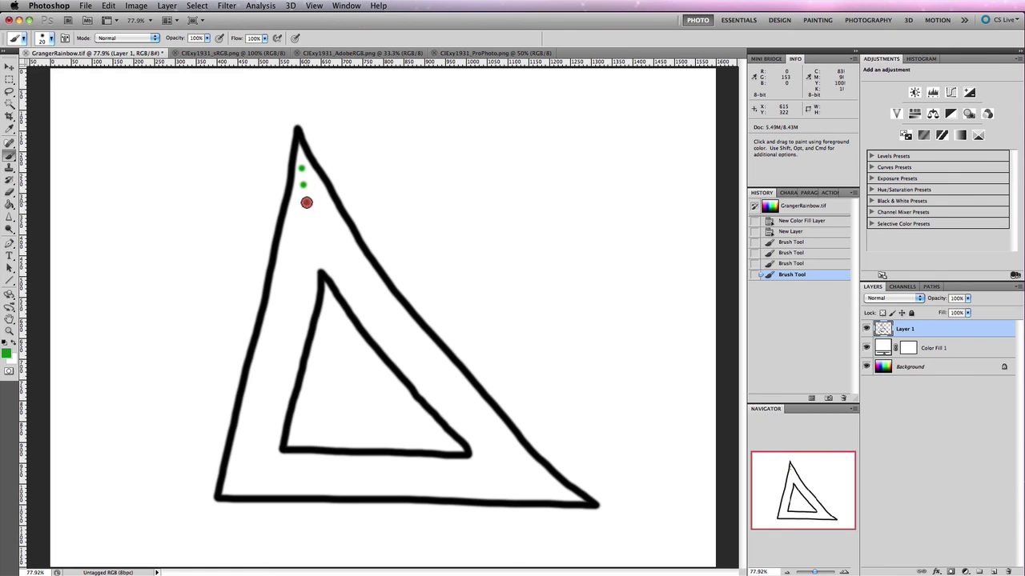
pyautogui.click(310, 222)
pyautogui.click(314, 243)
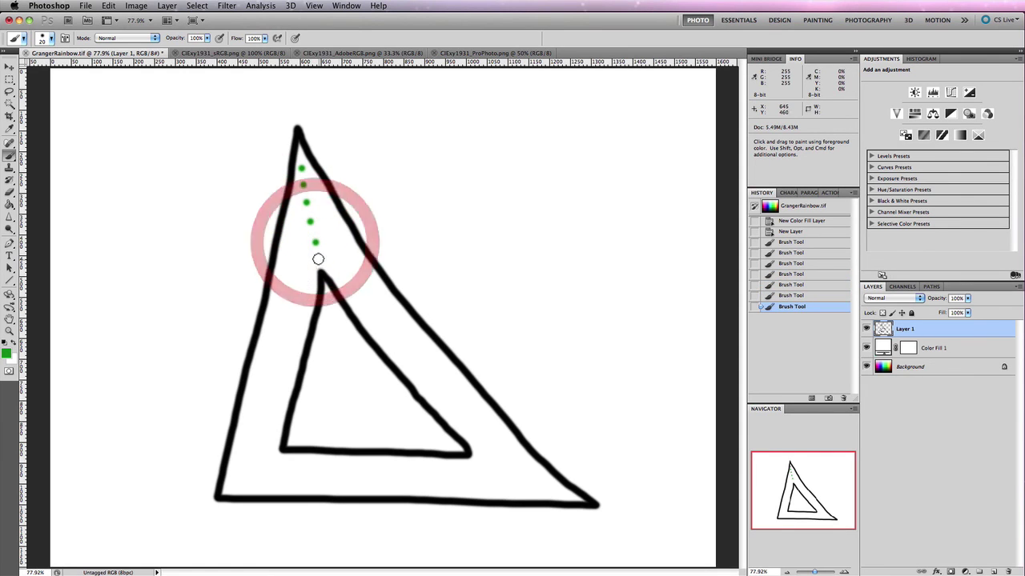
pyautogui.click(318, 254)
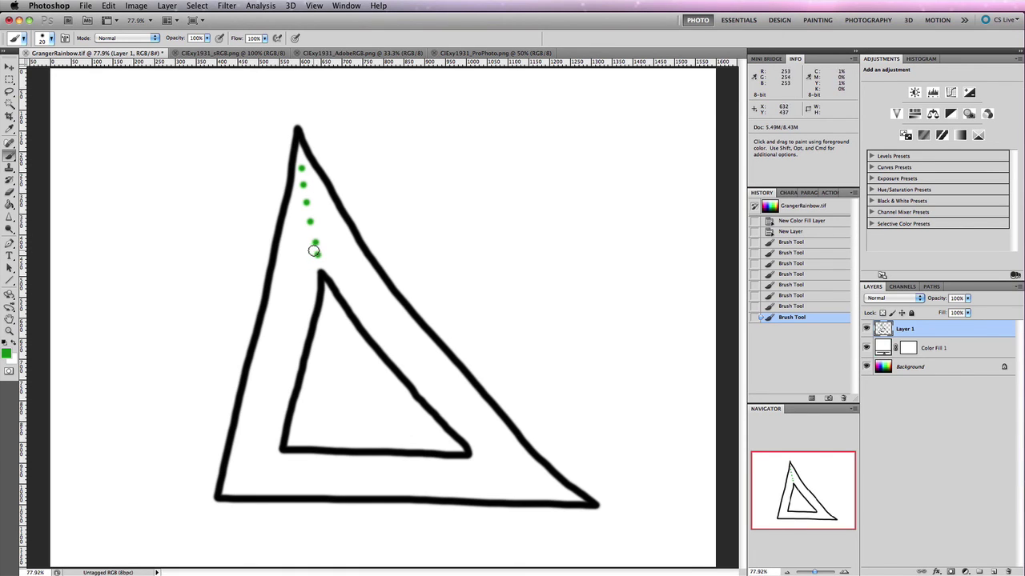
# - Paint six green dots in a line from the inner triangle's upper corner toward its middle
pyautogui.click(328, 299)
pyautogui.click(332, 311)
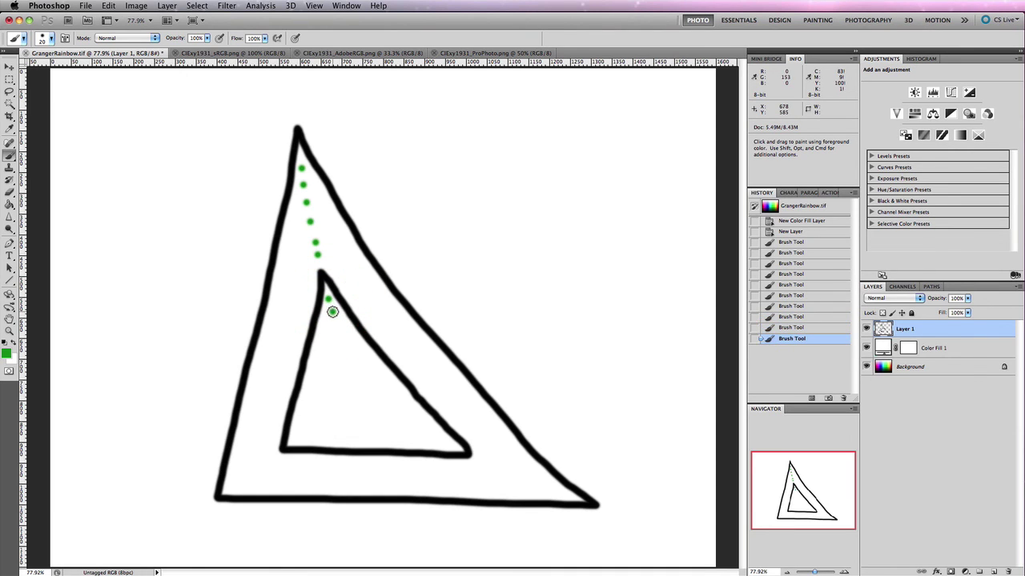
pyautogui.click(337, 324)
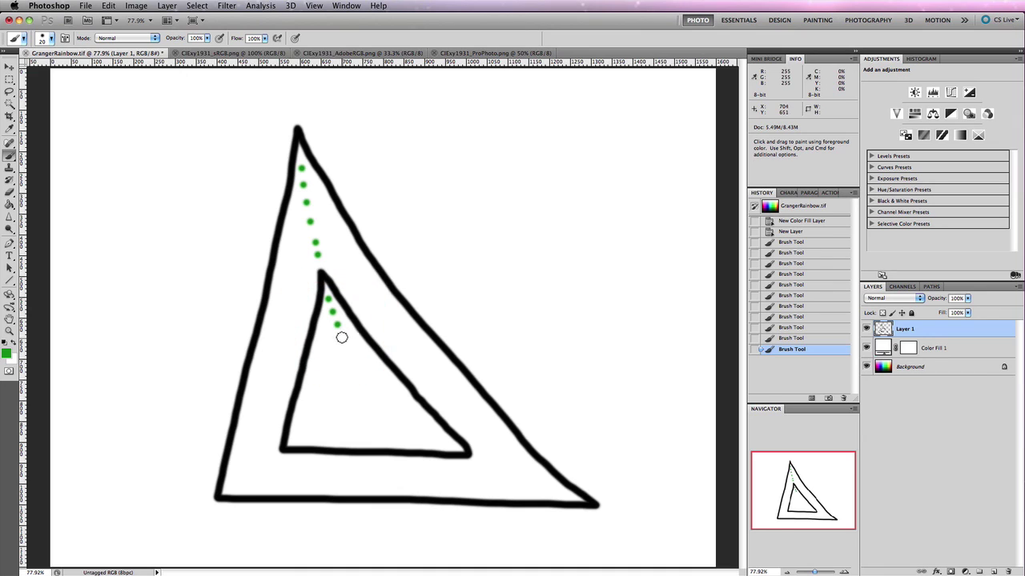
pyautogui.click(341, 337)
pyautogui.click(347, 352)
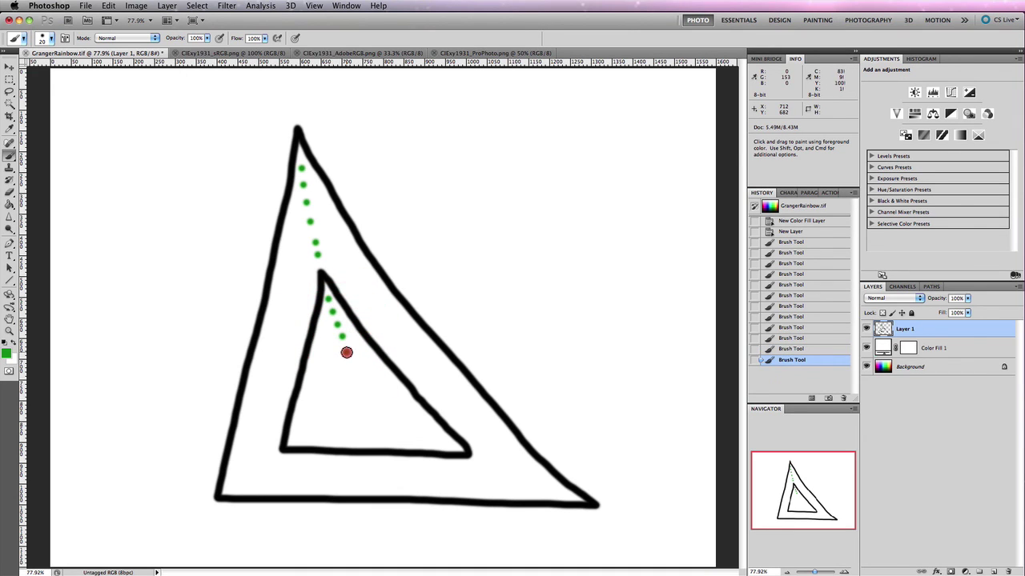
pyautogui.click(352, 363)
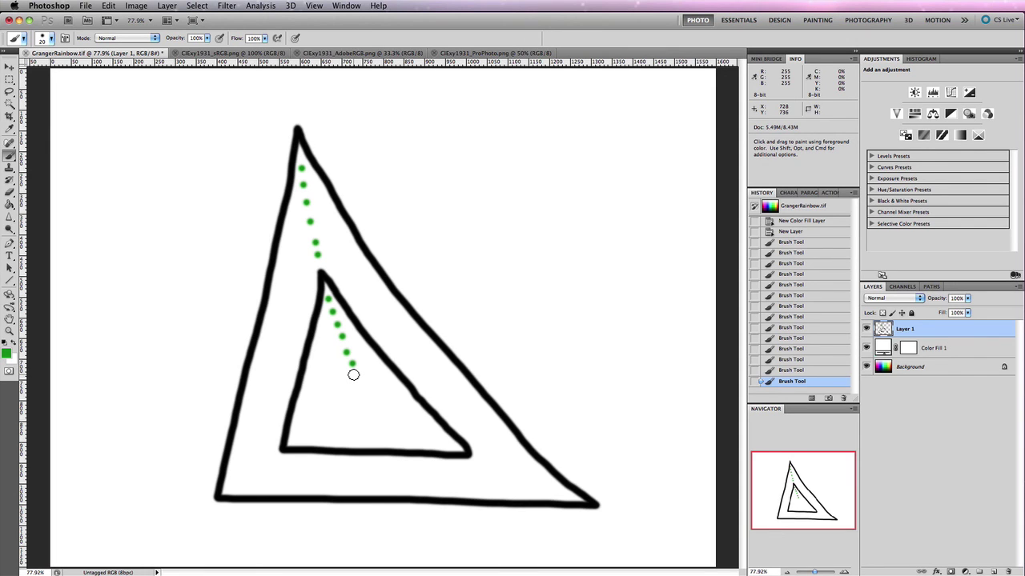
# - Set the foreground color to pure red ff0000
pyautogui.click(7, 352)
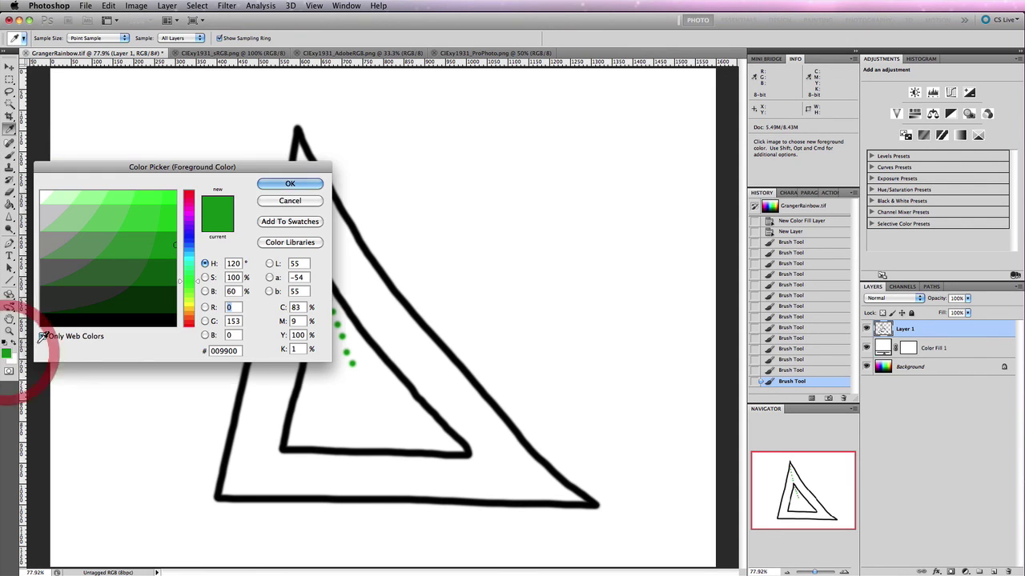
pyautogui.click(43, 336)
pyautogui.click(189, 193)
pyautogui.click(178, 189)
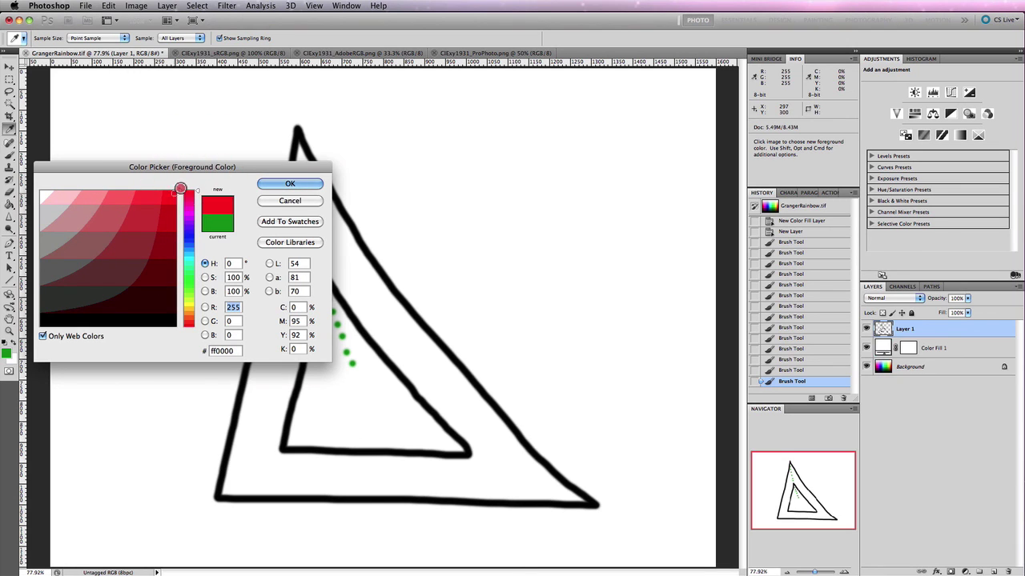
pyautogui.click(312, 183)
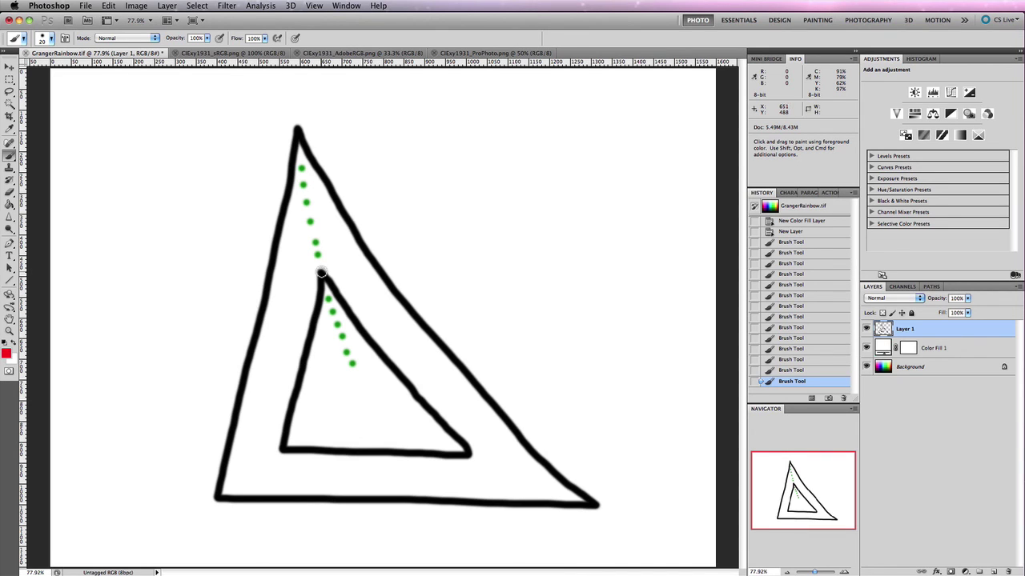
# - Paint repeated red dots on the inner triangle's upper corner to mark where the clipped colors pile up
pyautogui.click(320, 272)
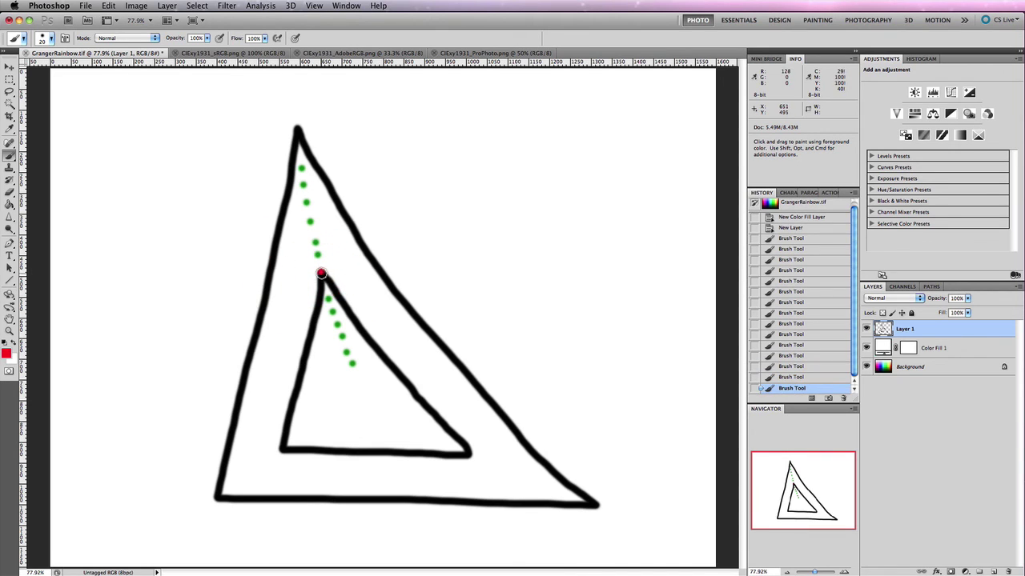
pyautogui.click(320, 272)
pyautogui.click(319, 272)
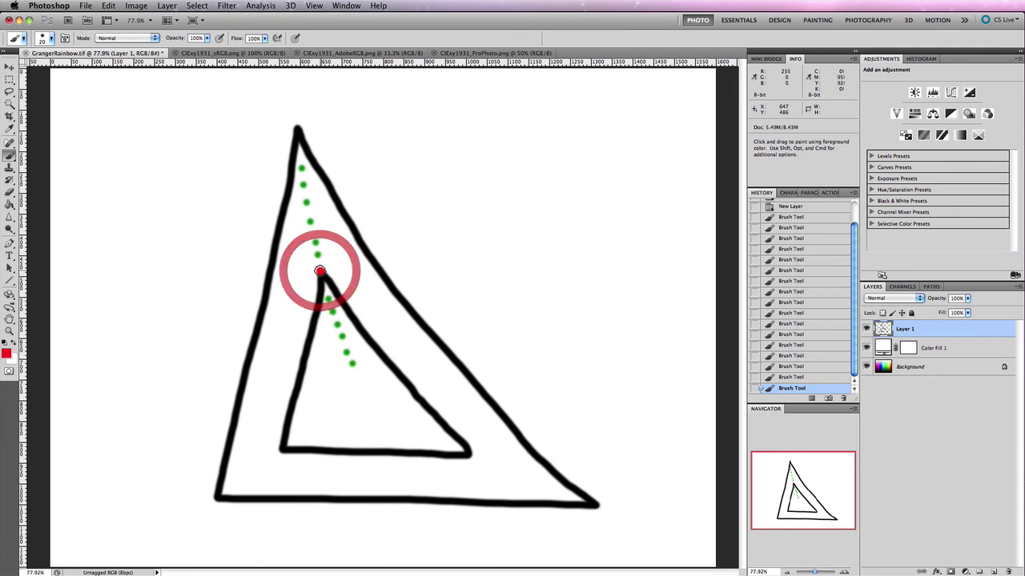
pyautogui.click(319, 273)
pyautogui.click(320, 272)
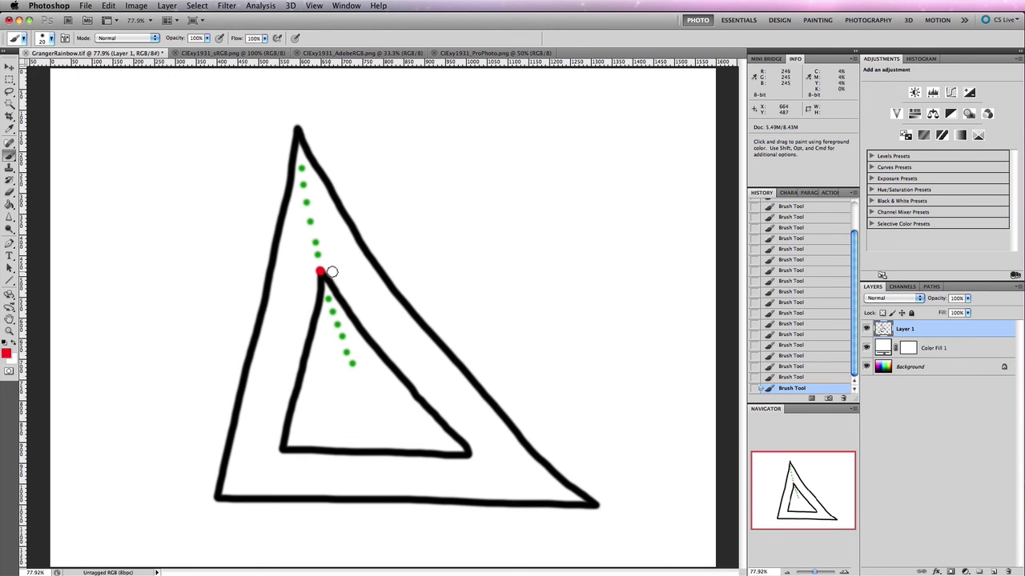
# - Revert GrangerRainbow.tif to its opened-state history snapshot, discarding the sketch and the white fill layer
pyautogui.moveTo(854, 248); pyautogui.dragTo(854, 206)
pyautogui.click(838, 206)
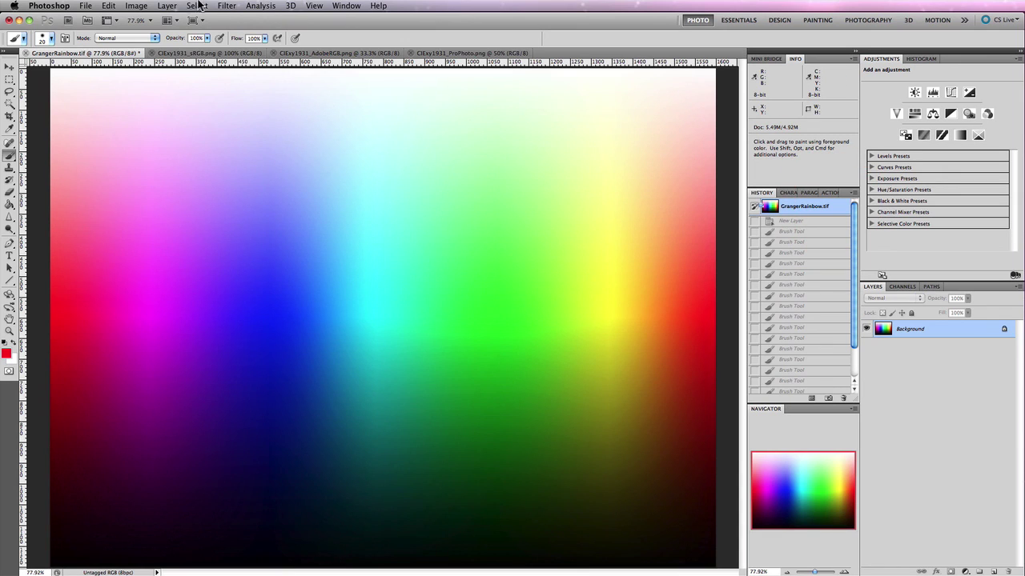
# - Open the Convert to Profile settings, switch Use Black Point Compensation off and back on, and cancel without converting
pyautogui.click(137, 5)
pyautogui.moveTo(108, 6)
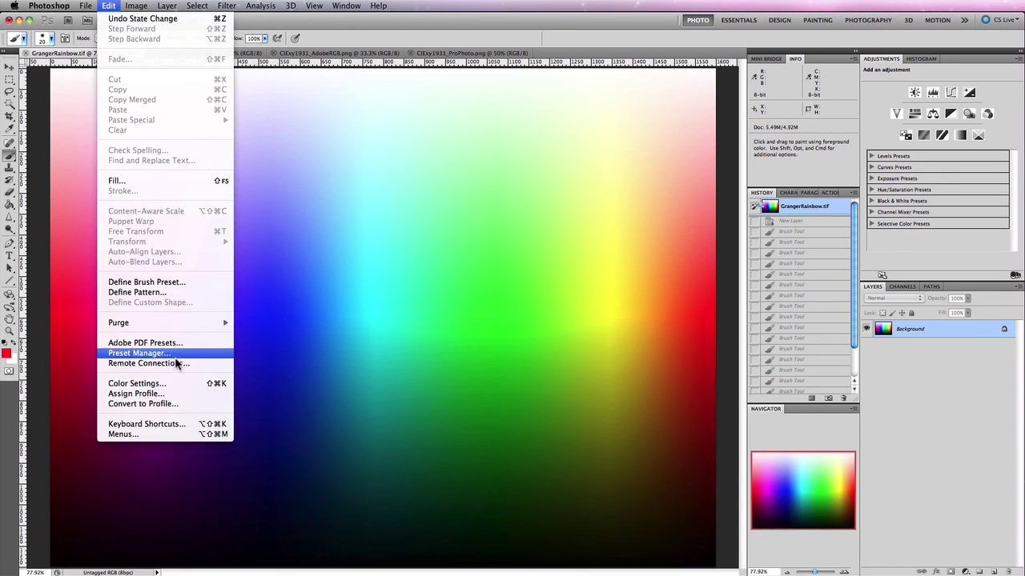
pyautogui.click(180, 404)
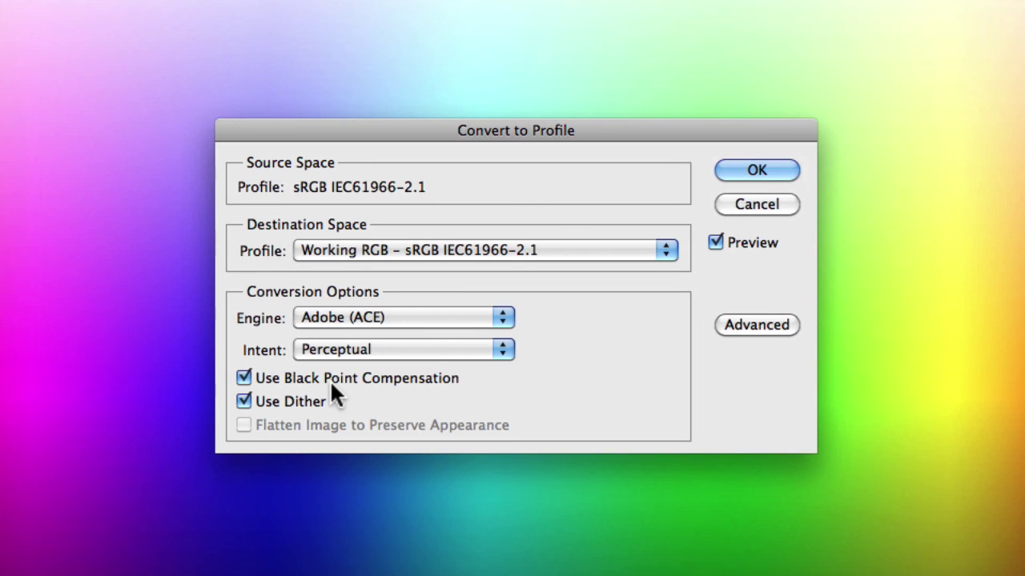
pyautogui.click(244, 378)
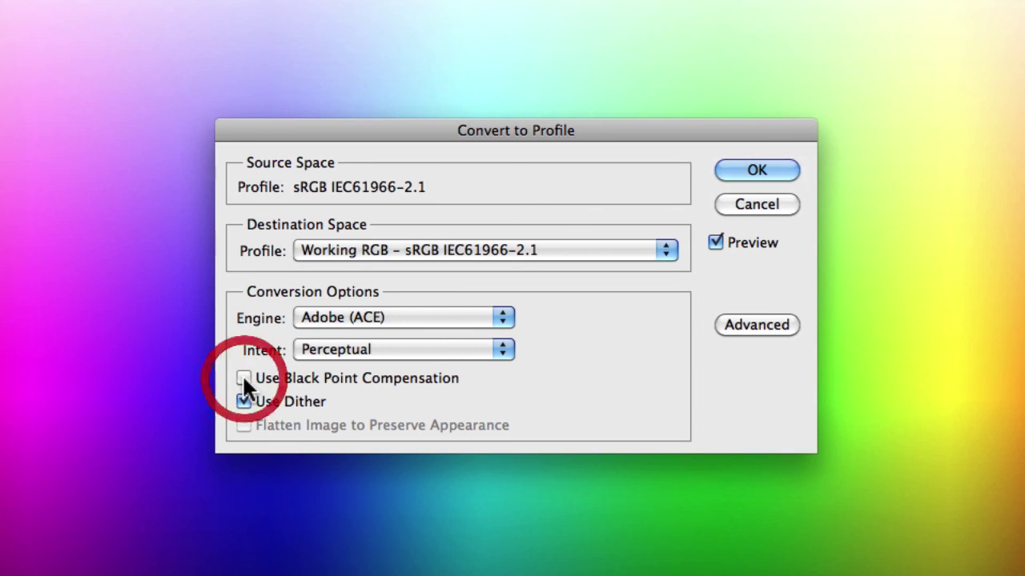
pyautogui.click(243, 377)
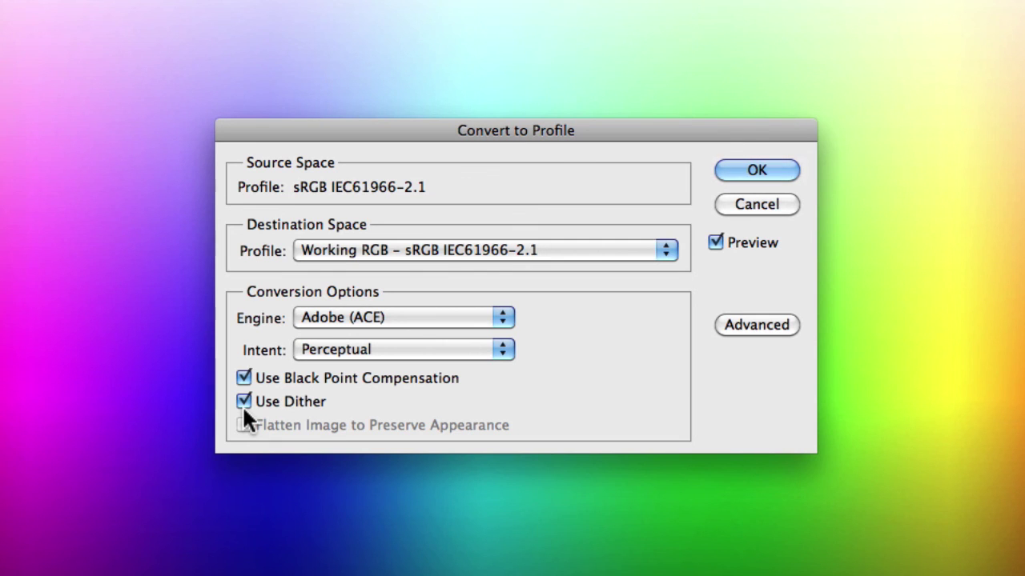
pyautogui.click(753, 206)
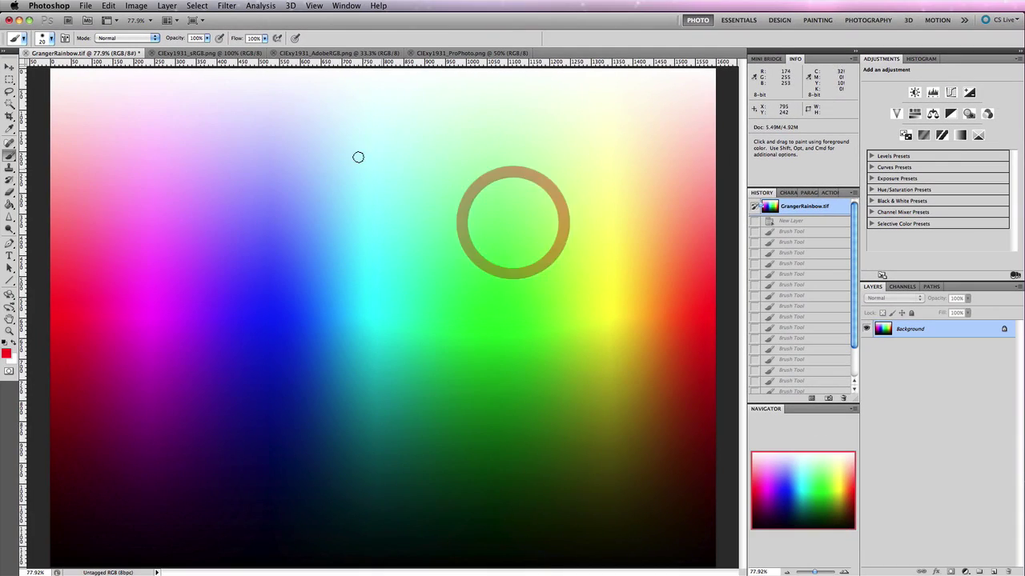
# - Bring up CIExy1931_sRGB.png and arrange the open documents in a 3 Up layout showing all three gamut charts
pyautogui.click(216, 53)
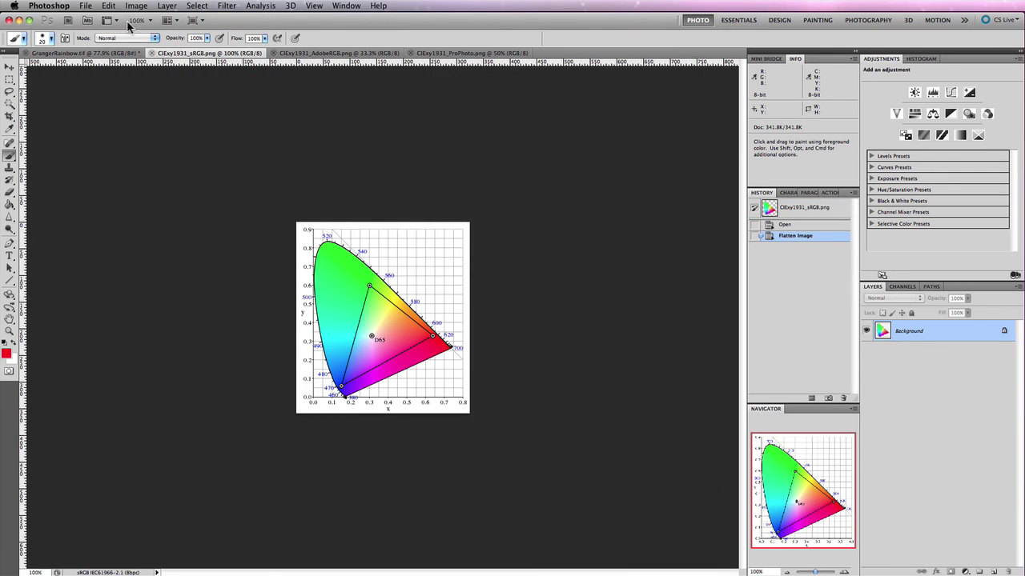
pyautogui.click(168, 20)
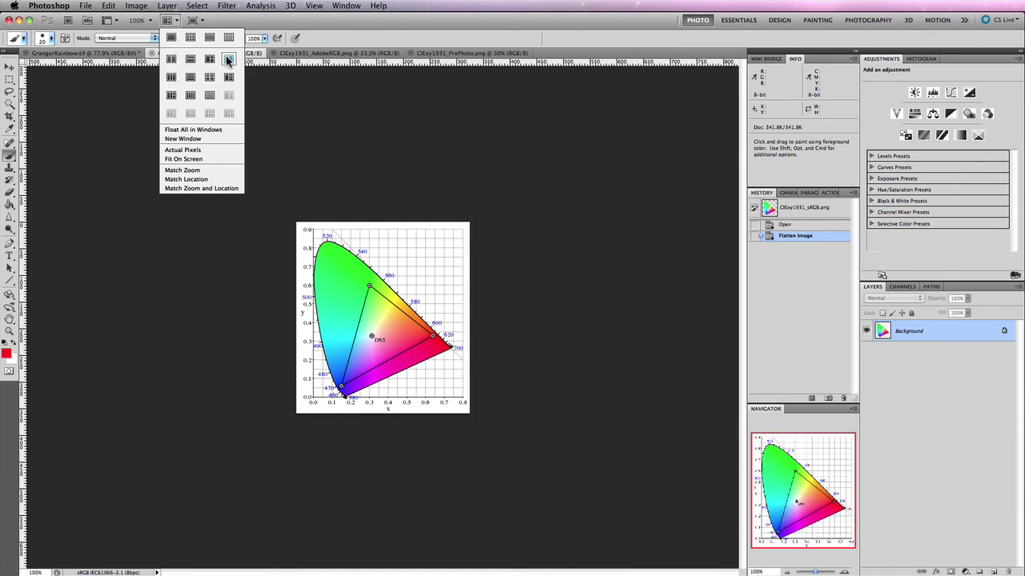
pyautogui.click(226, 59)
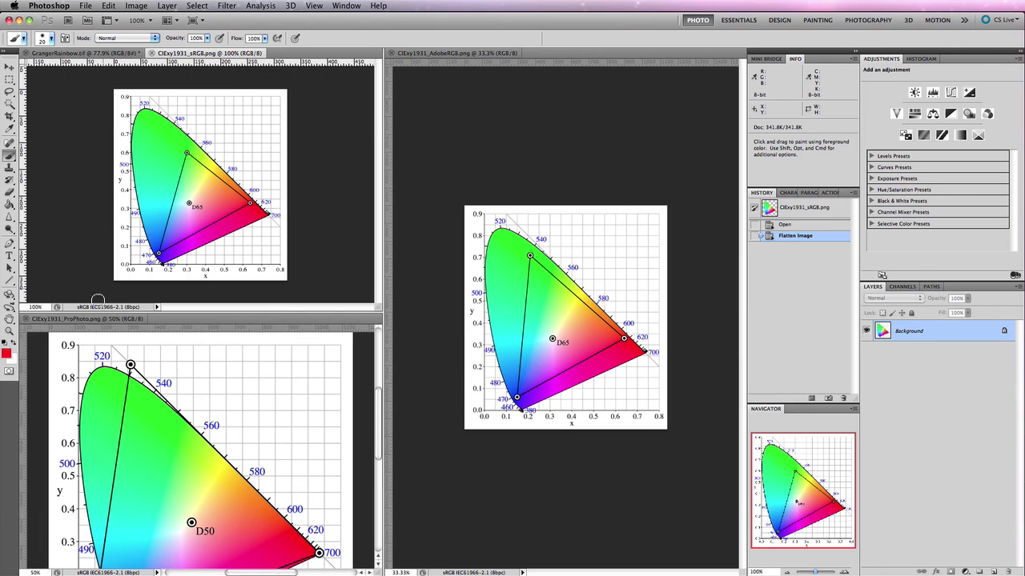
# - Zoom the charts to compare their gamuts, with ProPhoto at 33.3%, Adobe RGB at 50% and sRGB at 120%
pyautogui.click(9, 330)
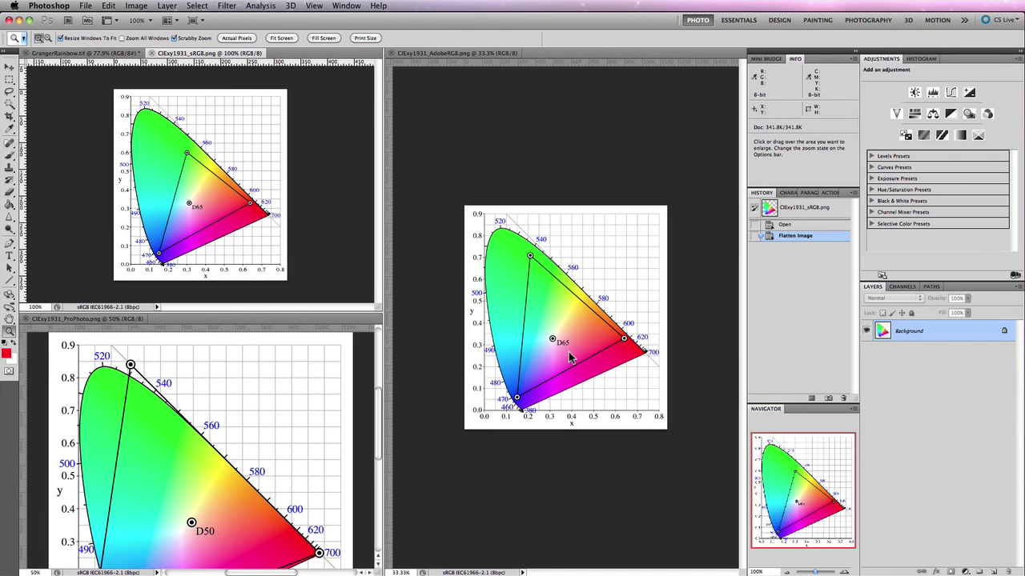
pyautogui.click(205, 189)
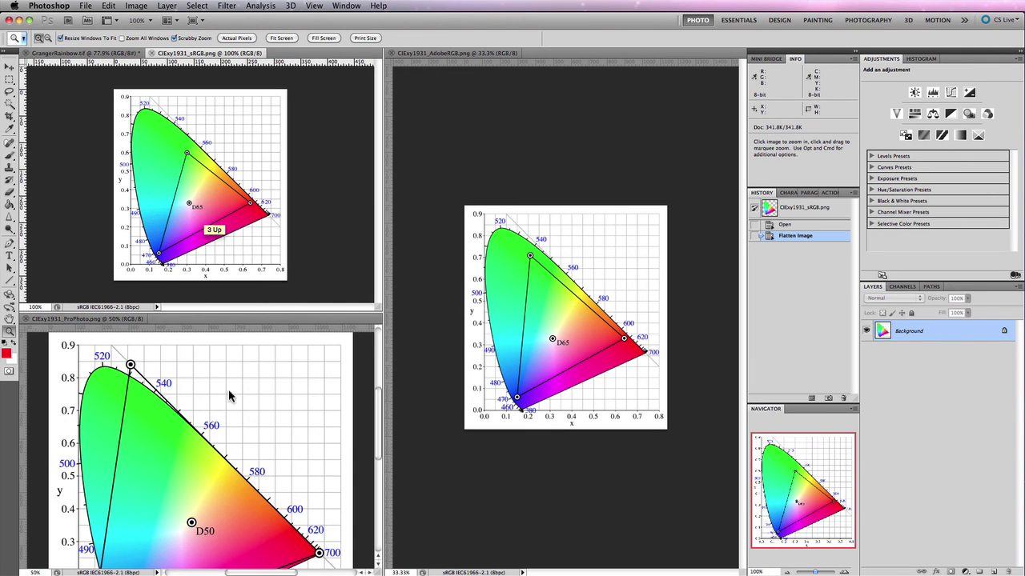
pyautogui.keyDown('alt'); pyautogui.click(213, 436); pyautogui.keyUp('alt')
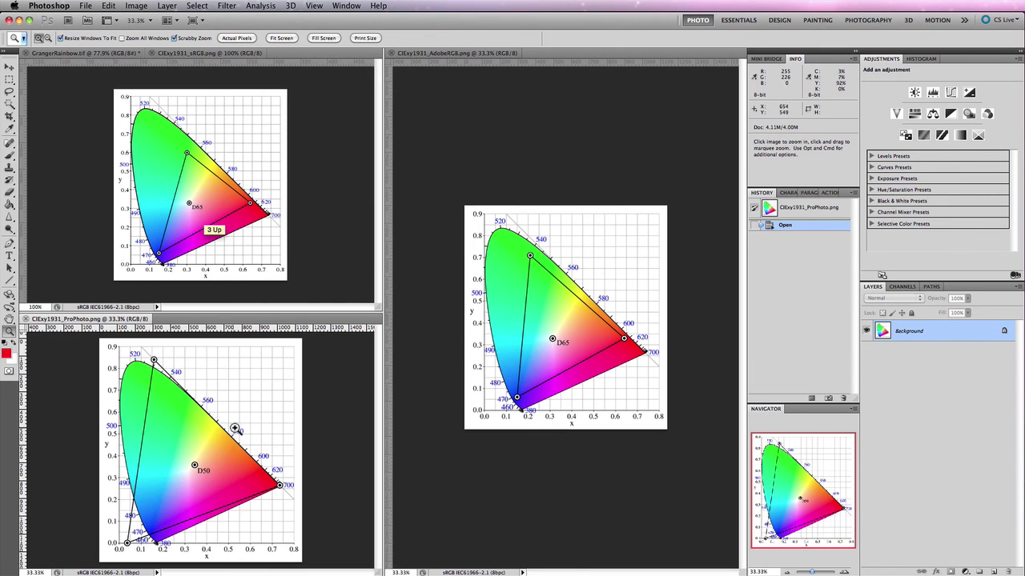
pyautogui.click(572, 317)
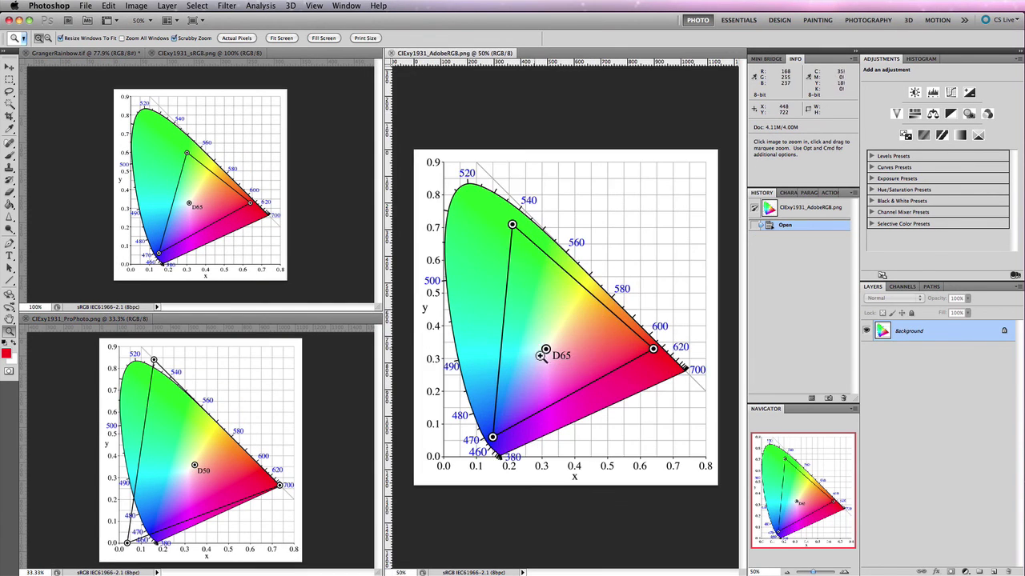
pyautogui.click(211, 166)
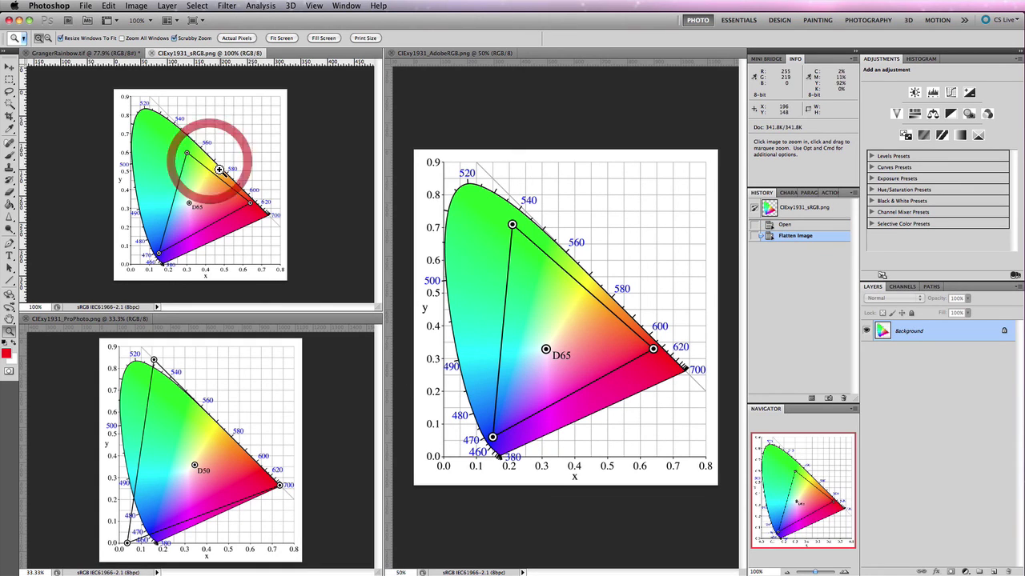
pyautogui.click(216, 169)
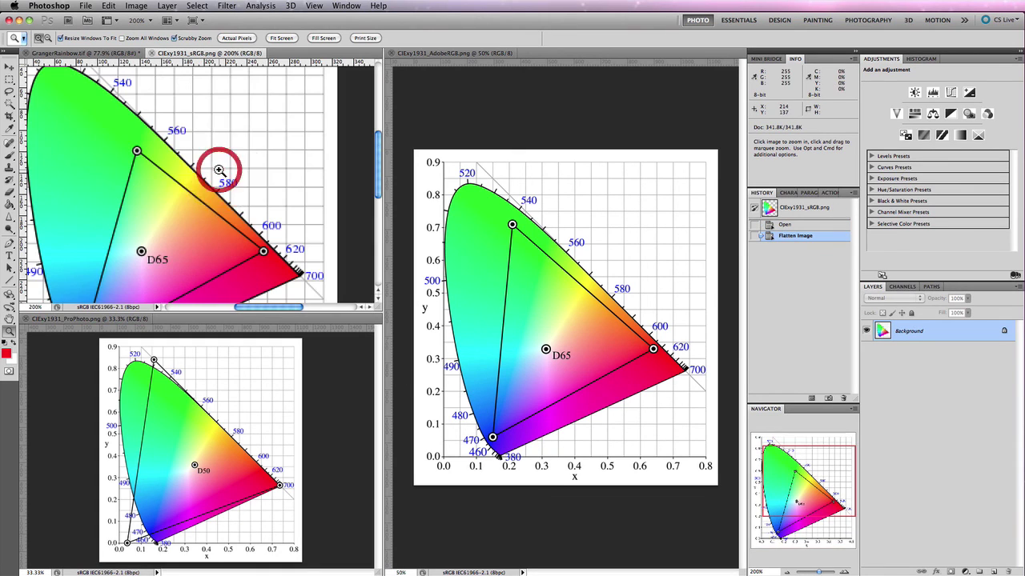
pyautogui.click(34, 307)
pyautogui.write('120')
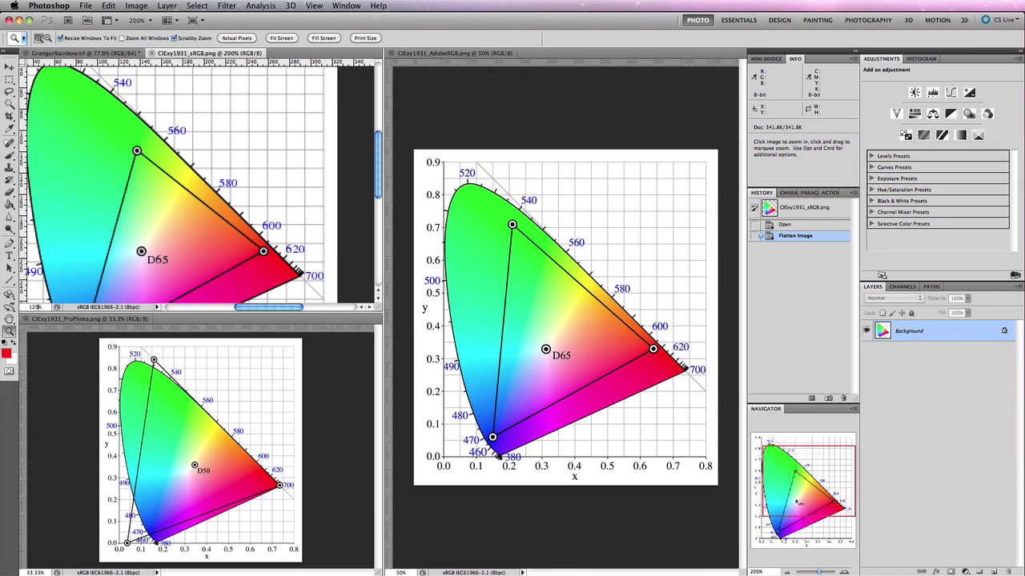
pyautogui.press('Return')
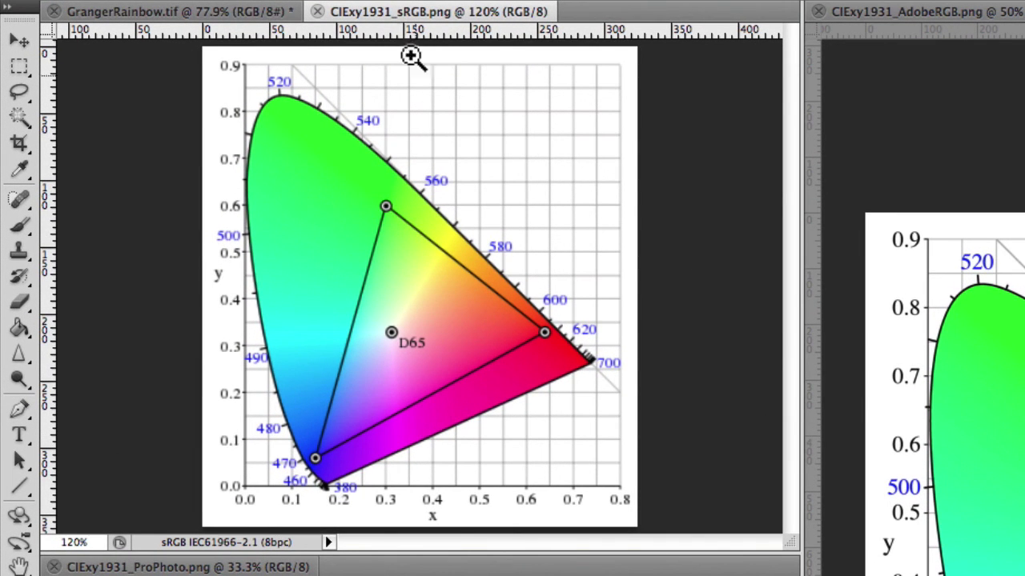
pyautogui.click(408, 10)
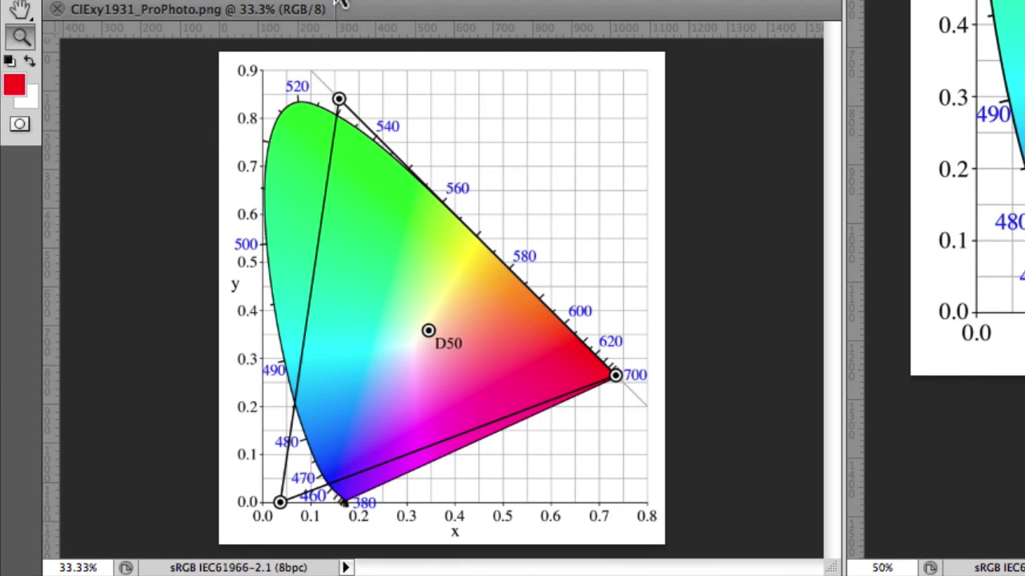
pyautogui.click(292, 12)
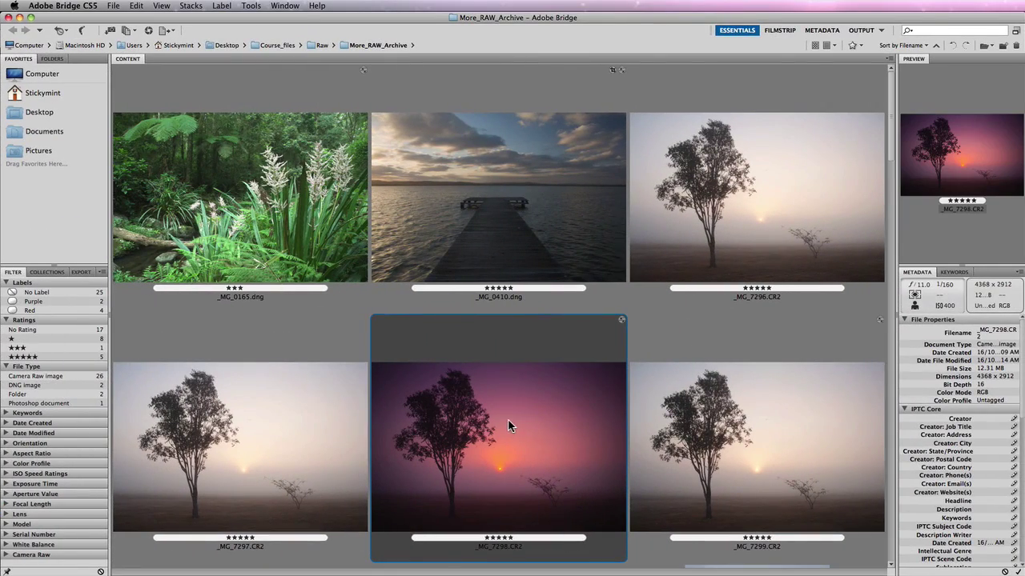
# - From Bridge, open _MG_7298.CR2 through Camera Raw as a Smart Object, keeping its embedded Adobe RGB (1998) profile
pyautogui.doubleClick(509, 420)
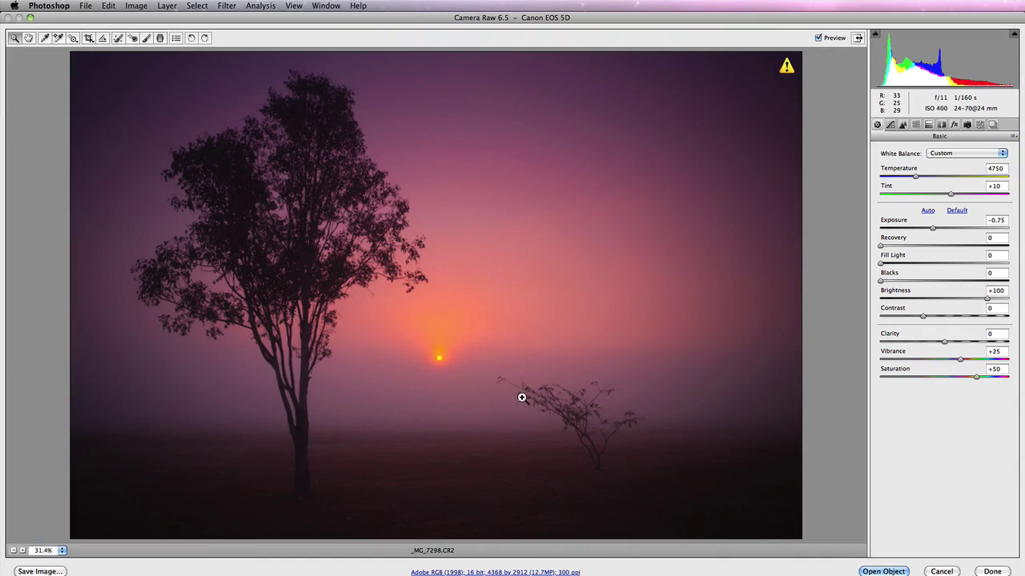
pyautogui.click(883, 571)
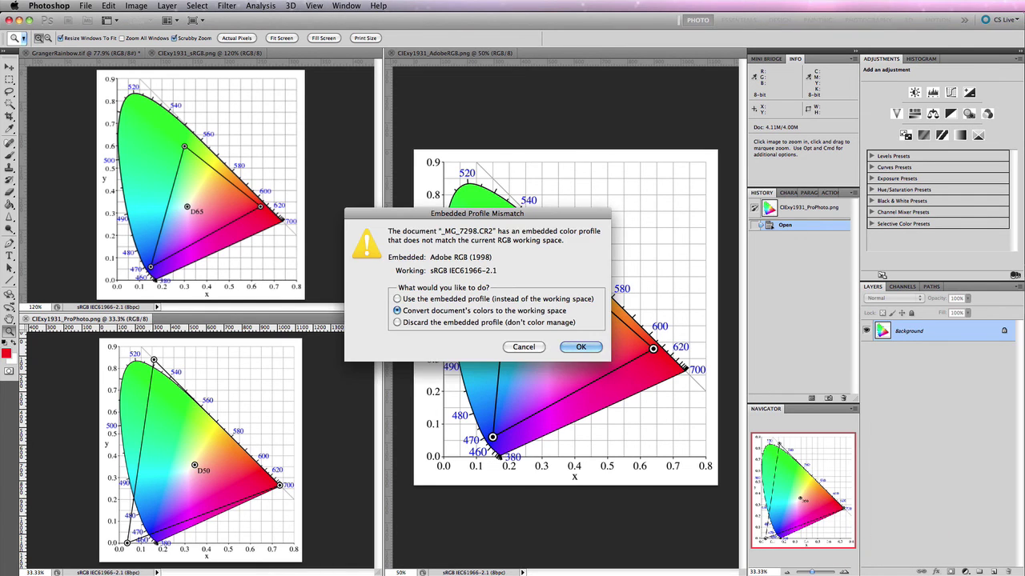
pyautogui.click(480, 298)
pyautogui.click(581, 349)
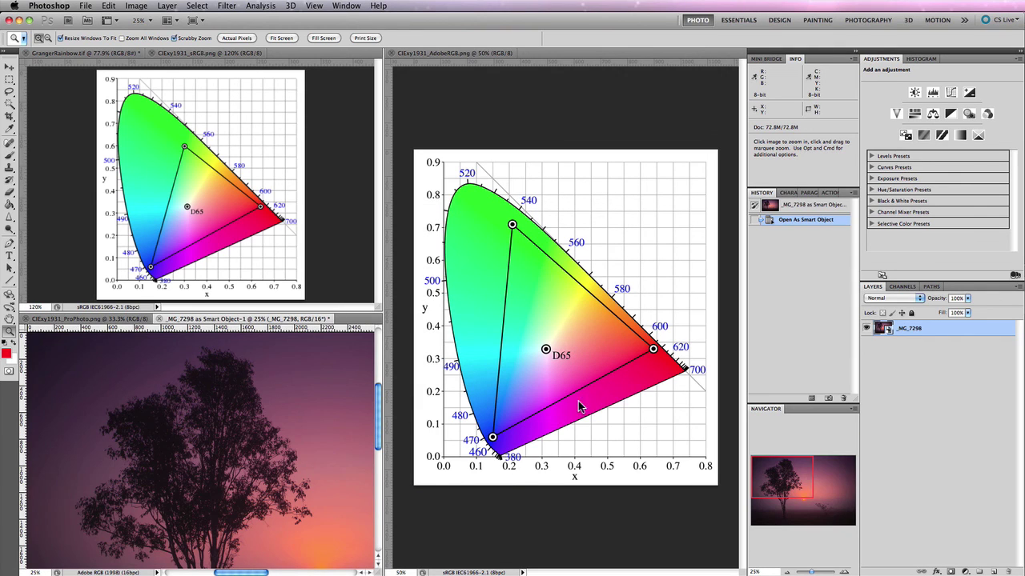
# - Consolidate all open documents into a single view and fit the _MG_7298 photo on screen
pyautogui.click(166, 20)
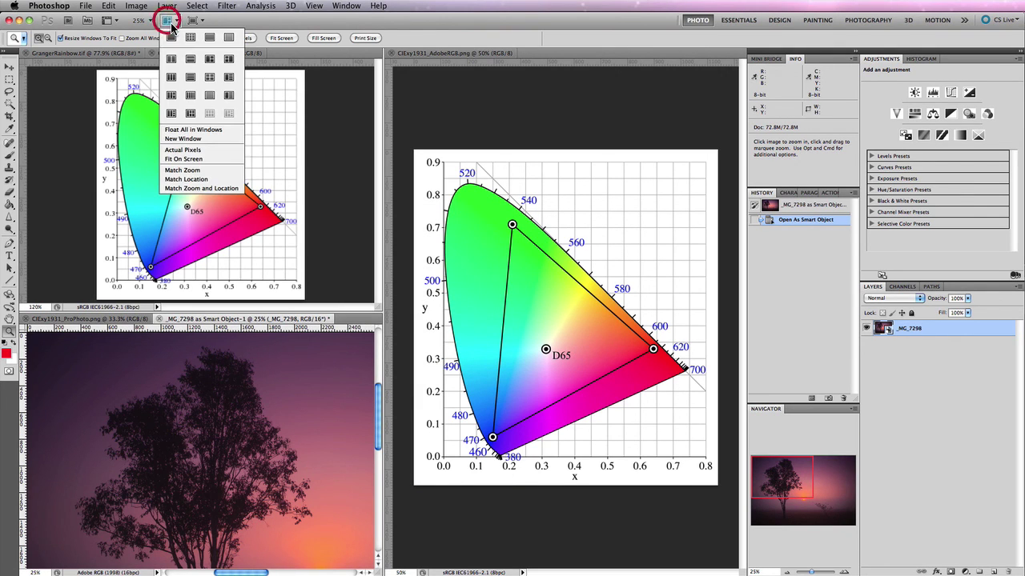
pyautogui.click(174, 38)
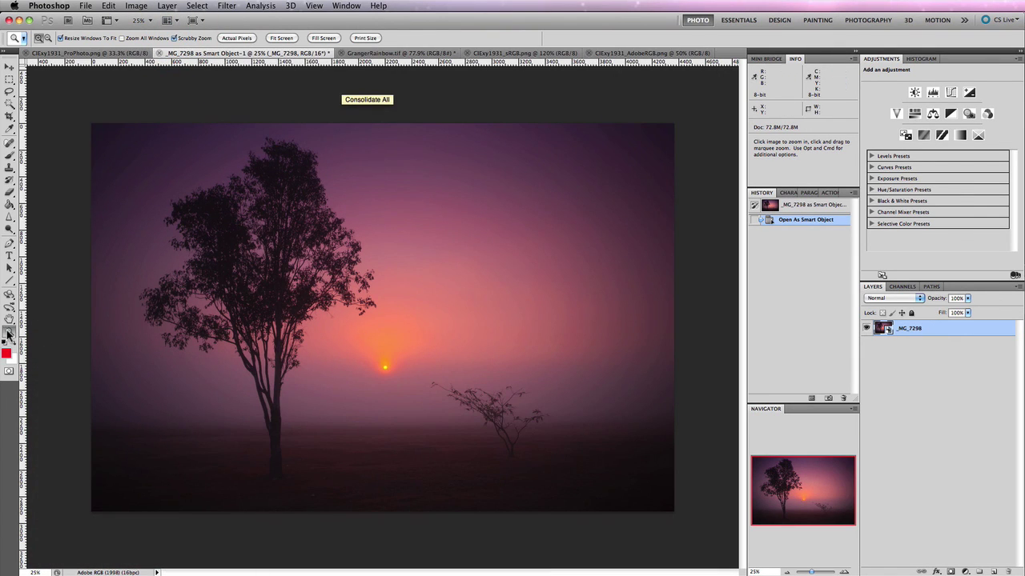
pyautogui.rightClick(389, 224)
pyautogui.click(398, 229)
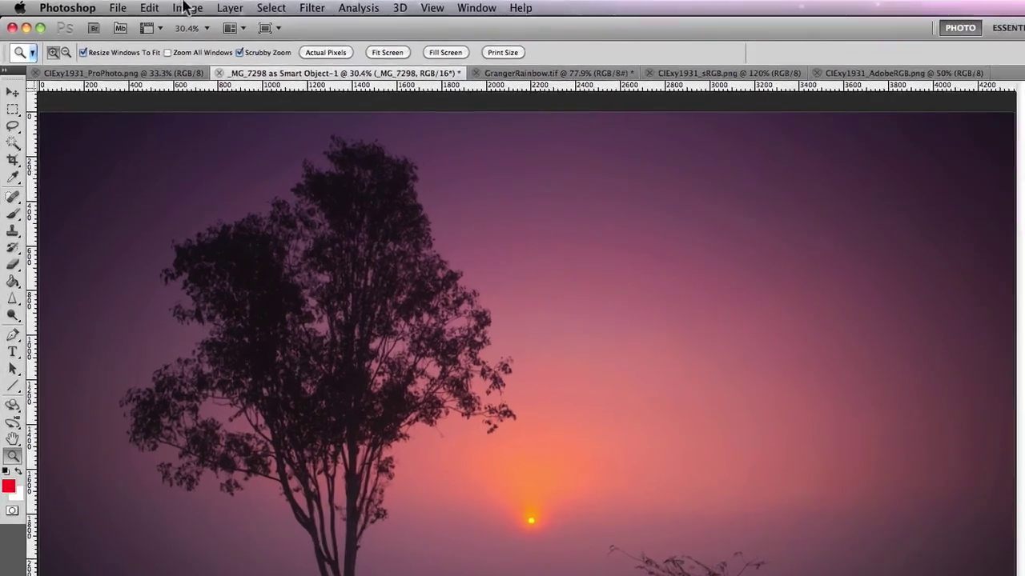
# - Convert the _MG_7298 photo to Working RGB – sRGB IEC61966-2.1 using Adobe (ACE), Perceptual intent and black point compensation
pyautogui.click(108, 5)
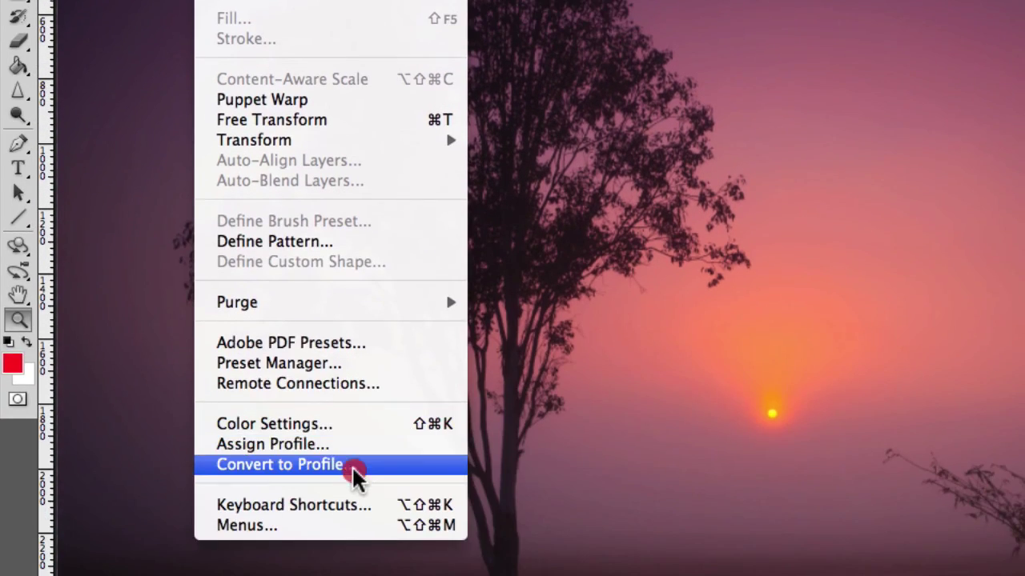
pyautogui.click(355, 473)
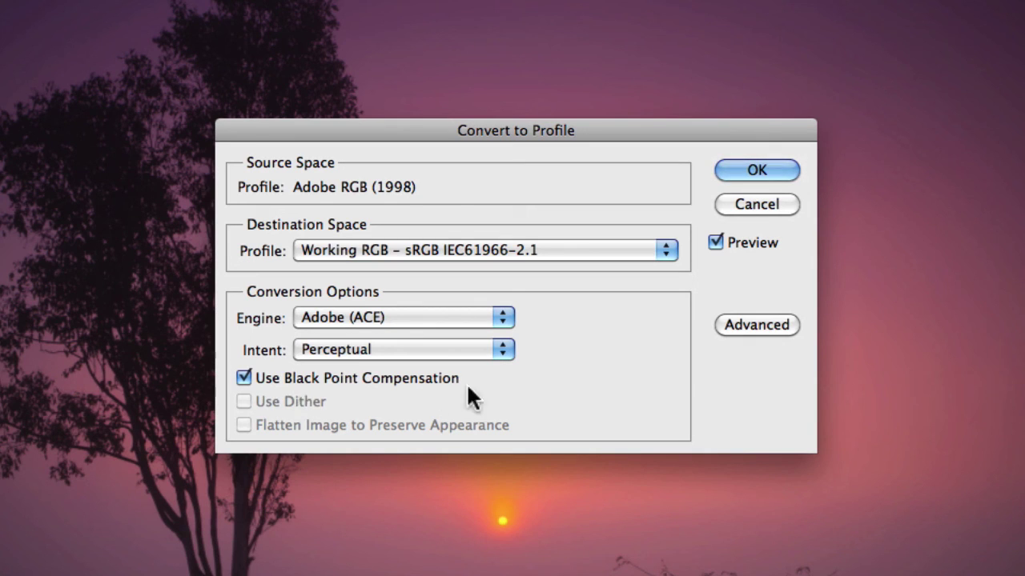
pyautogui.click(784, 168)
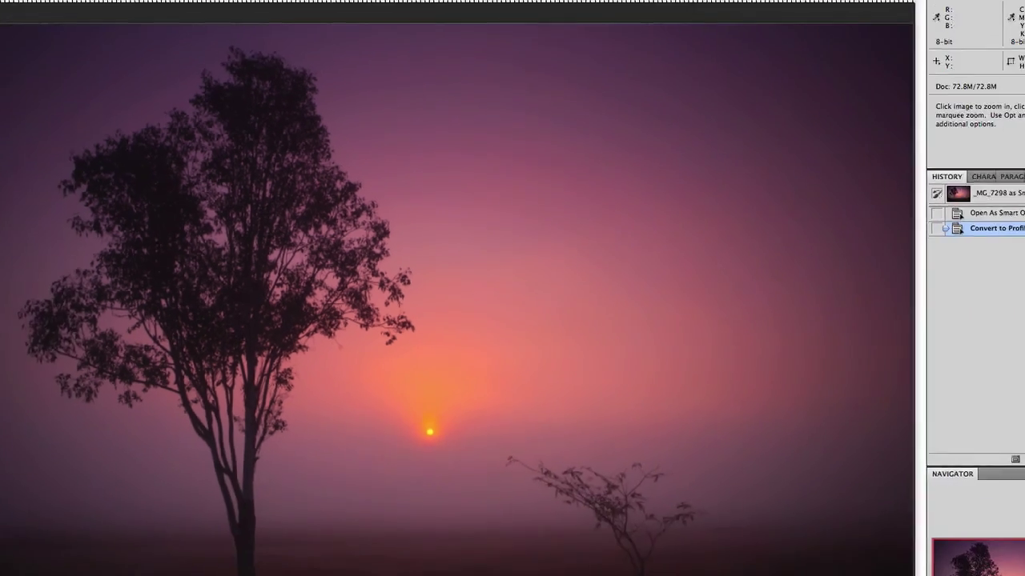
# - Start assigning the Adobe RGB (1998) profile to the converted photo, comparing its appearance with the preview off and on
pyautogui.click(108, 6)
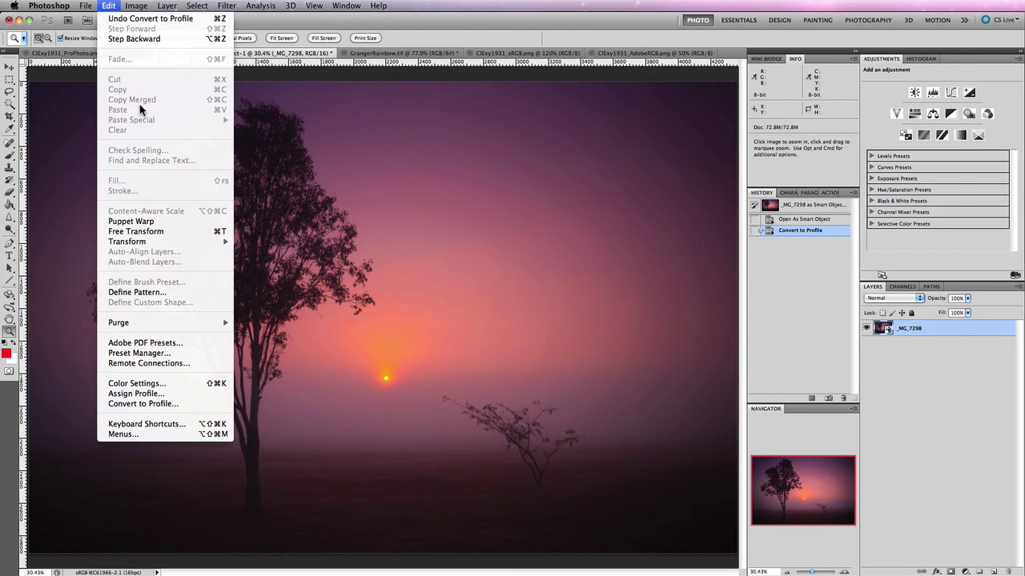
pyautogui.click(197, 392)
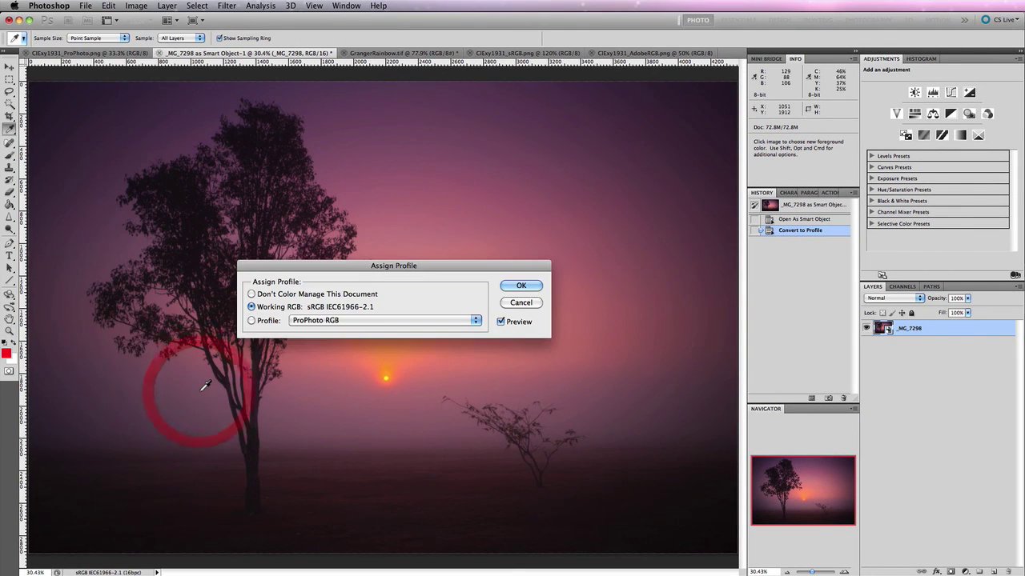
pyautogui.click(252, 321)
pyautogui.click(312, 321)
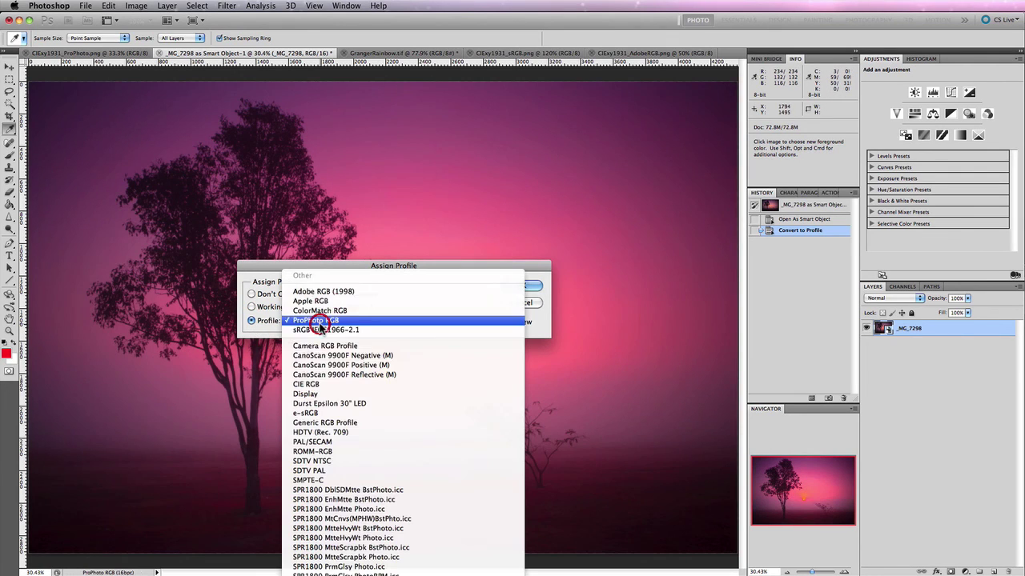
pyautogui.click(322, 293)
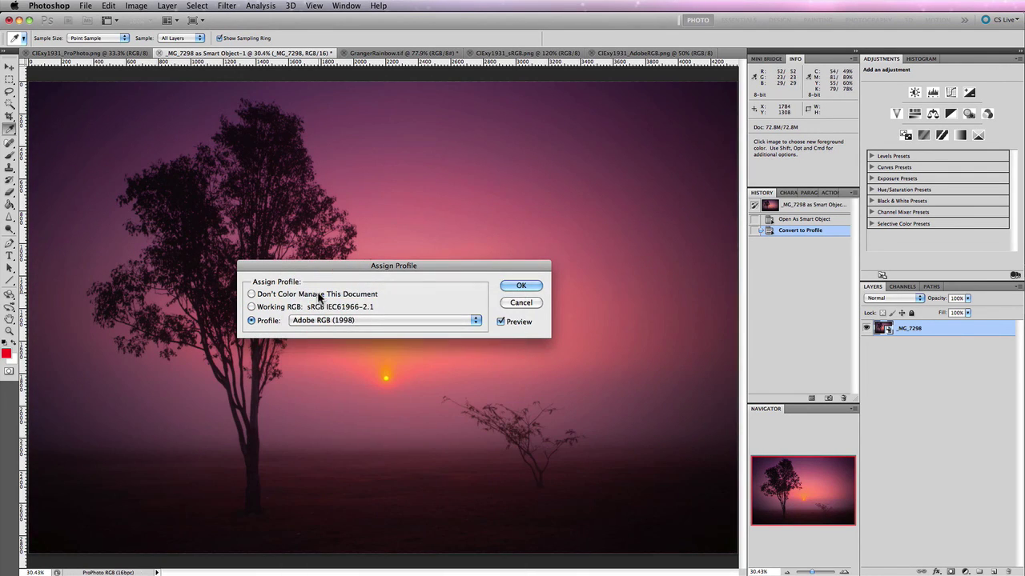
pyautogui.click(501, 322)
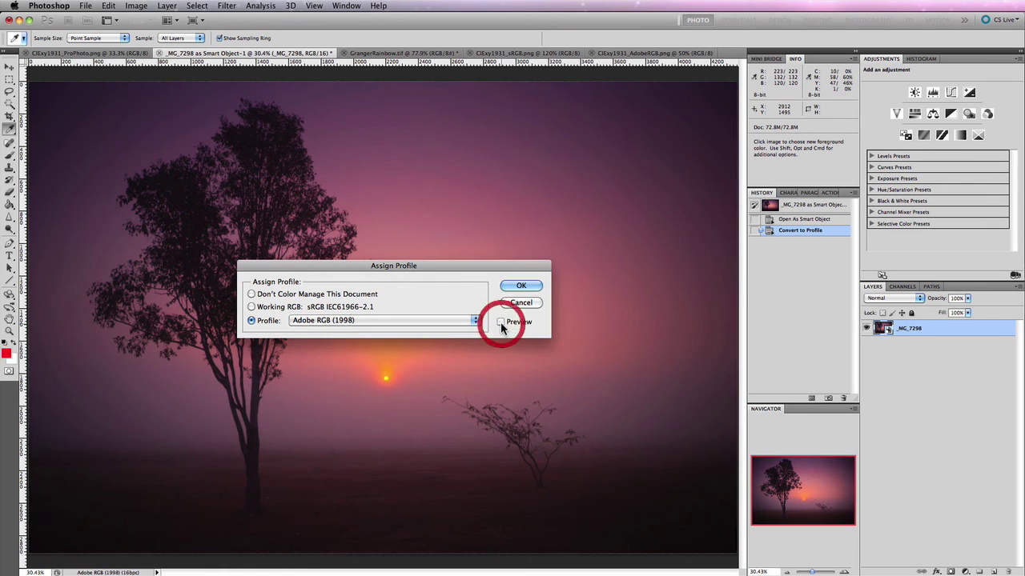
pyautogui.click(500, 322)
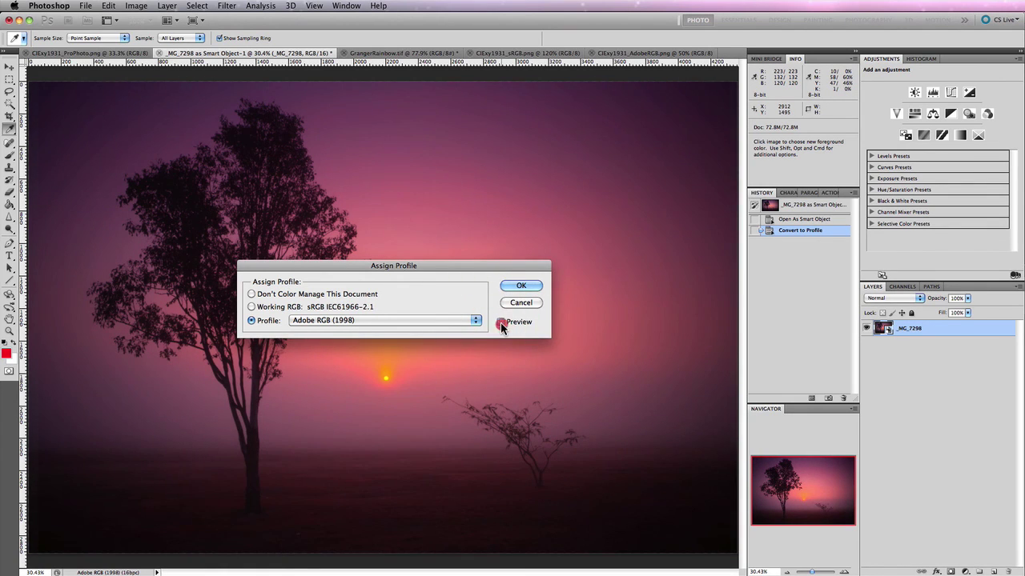
pyautogui.click(500, 322)
pyautogui.click(501, 322)
# - Preview ProPhoto RGB as the photo's assigned profile, and switch the choice back to Adobe RGB (1998)
pyautogui.click(472, 320)
pyautogui.click(473, 349)
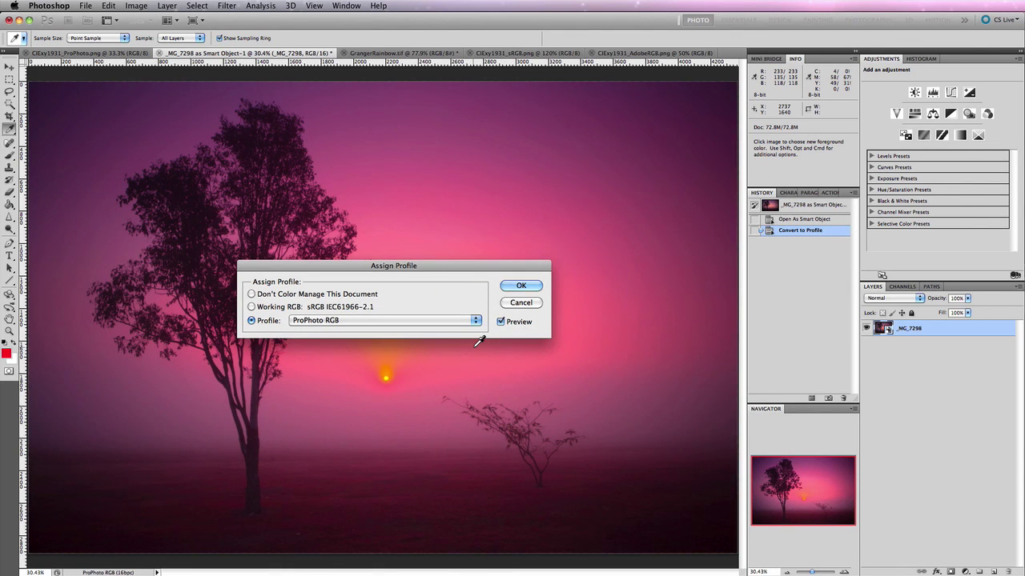
pyautogui.click(473, 321)
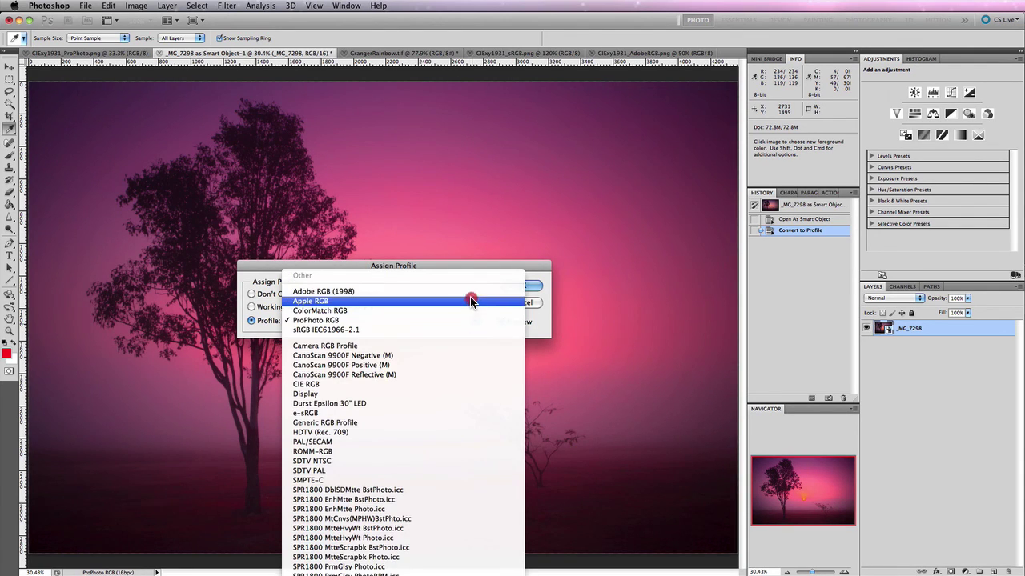
pyautogui.click(471, 293)
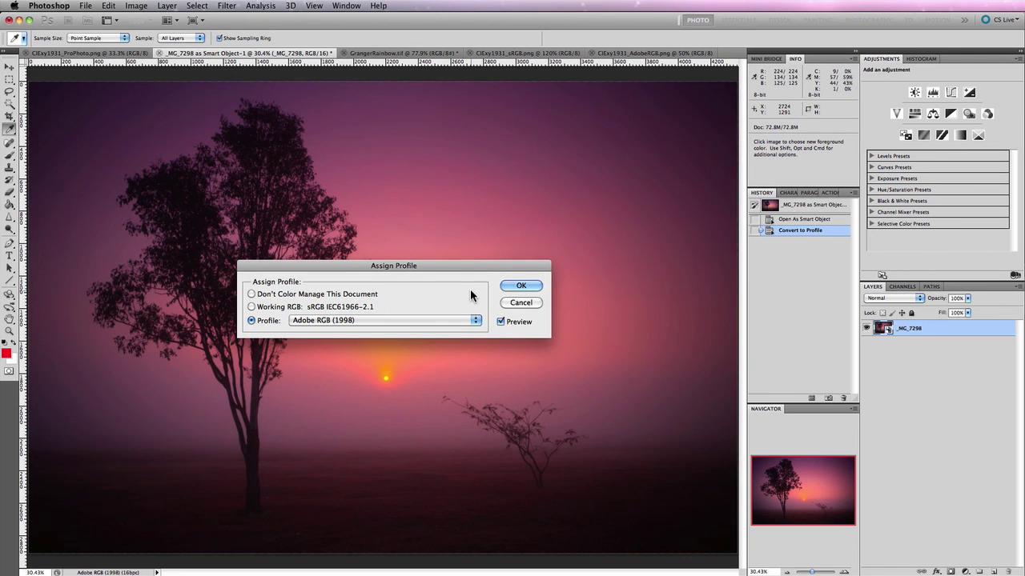
# - Compare the photo with and without the assignment preview, and apply the Adobe RGB (1998) profile
pyautogui.click(502, 320)
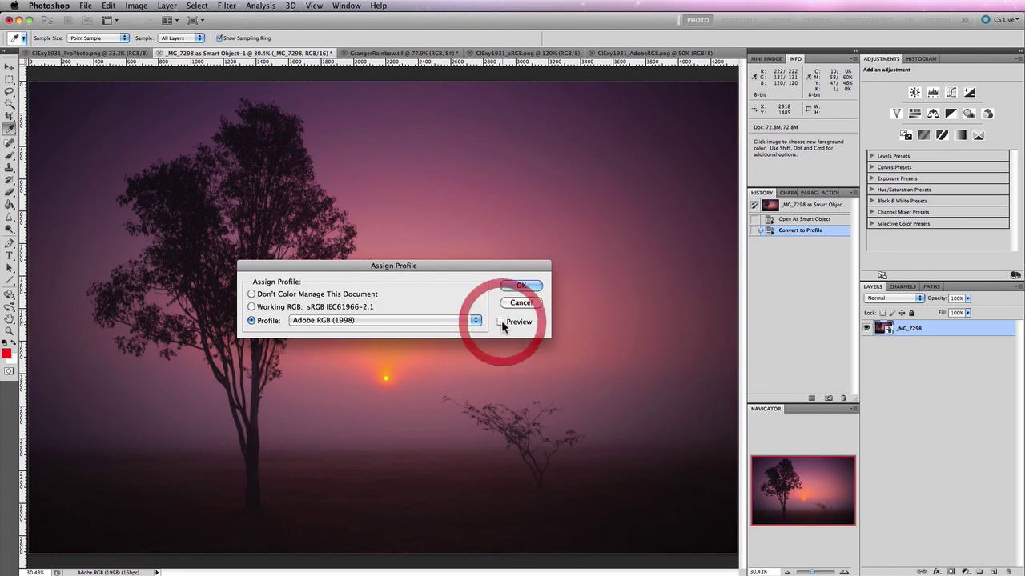
pyautogui.click(502, 322)
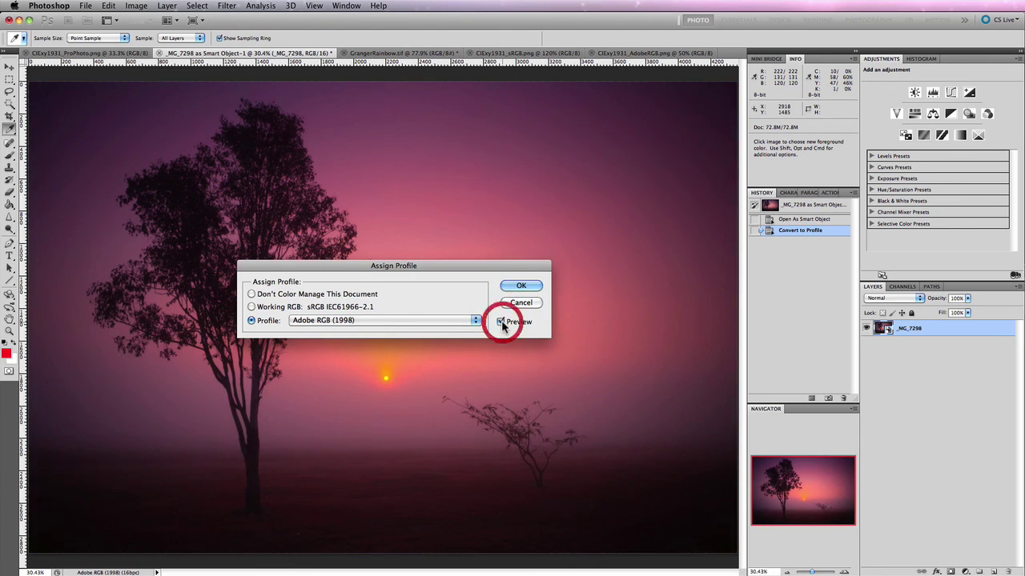
pyautogui.click(521, 286)
pyautogui.press('z')
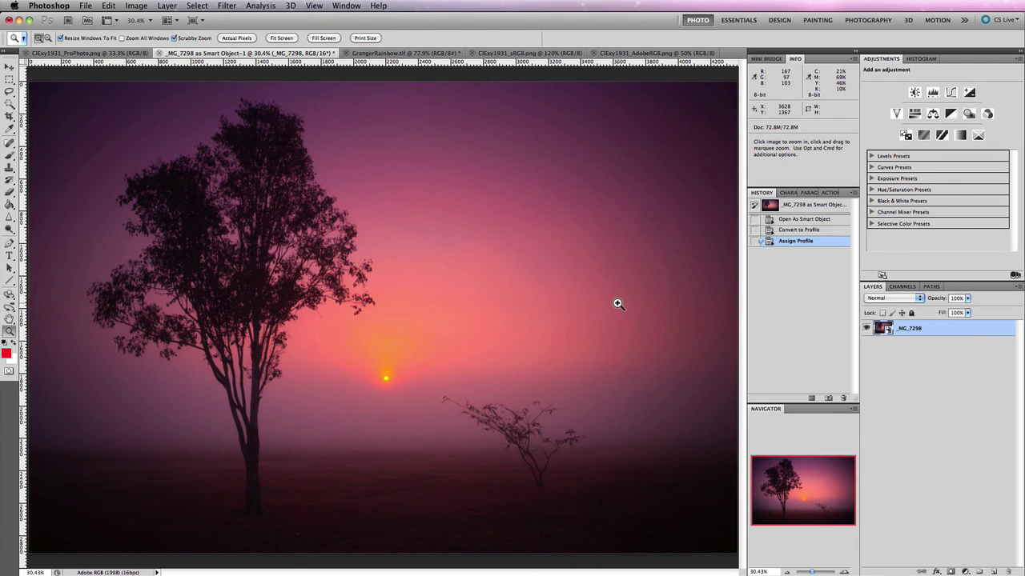